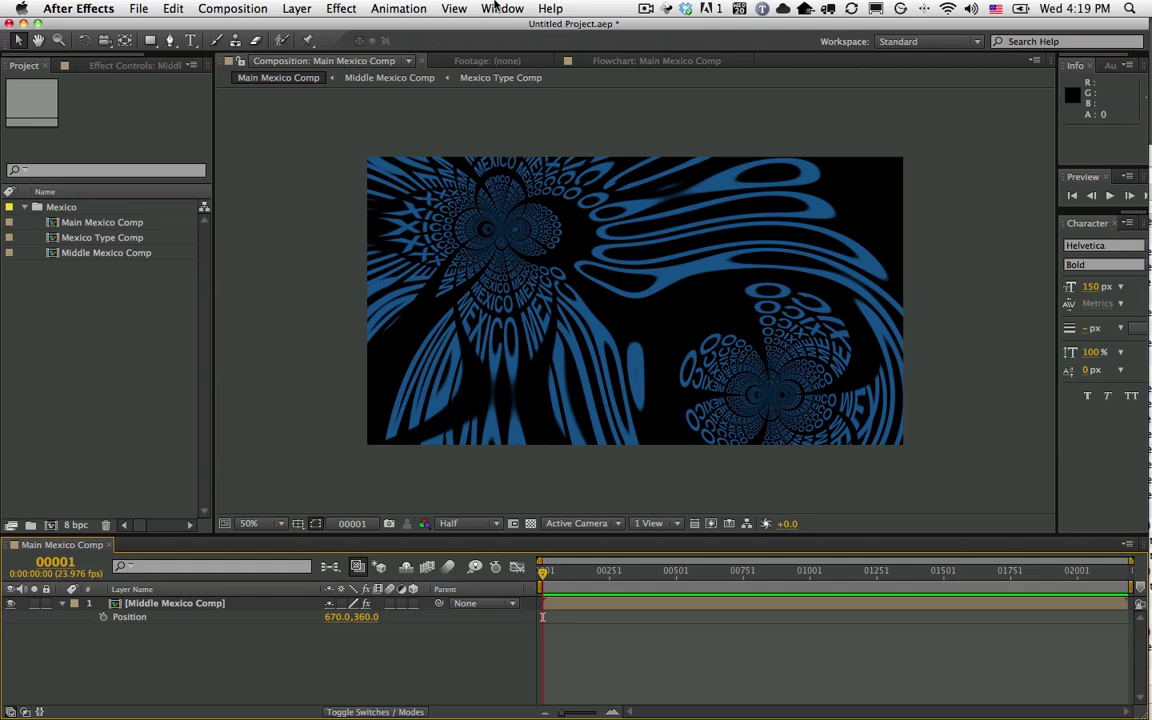
- Launch the True Comp Duplicator.jsx script and place its panel right of the Composition viewer
left_click(500, 8)
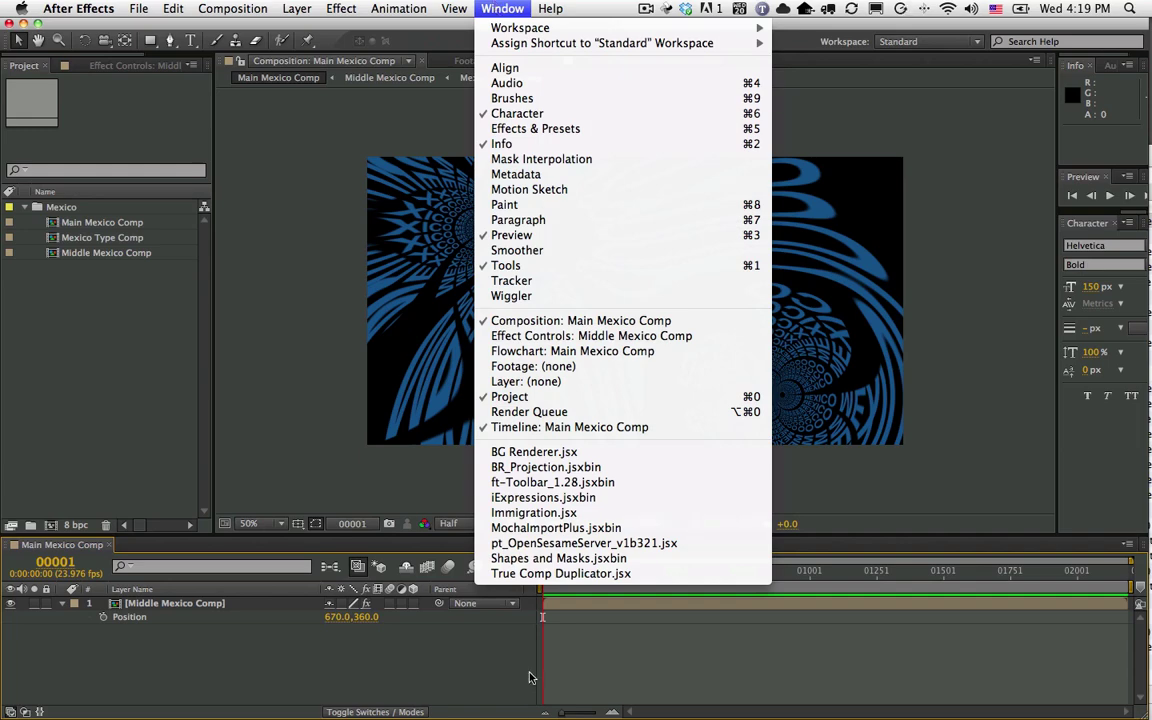
left_click(540, 572)
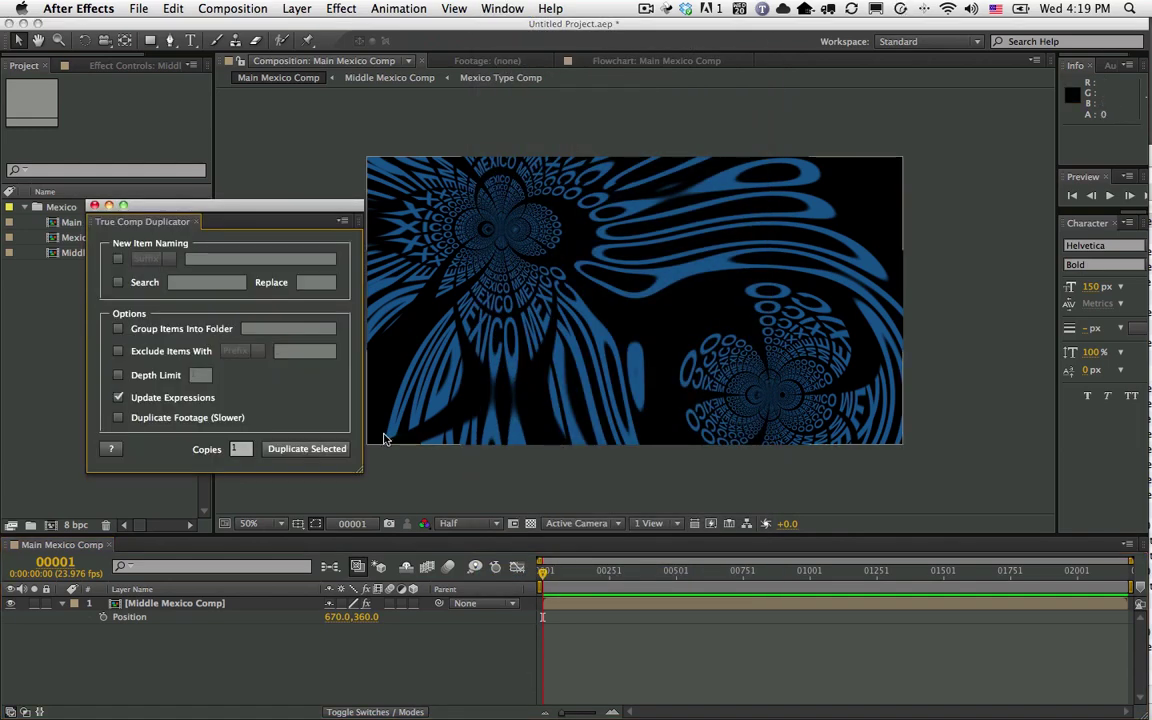
left_click(164, 212)
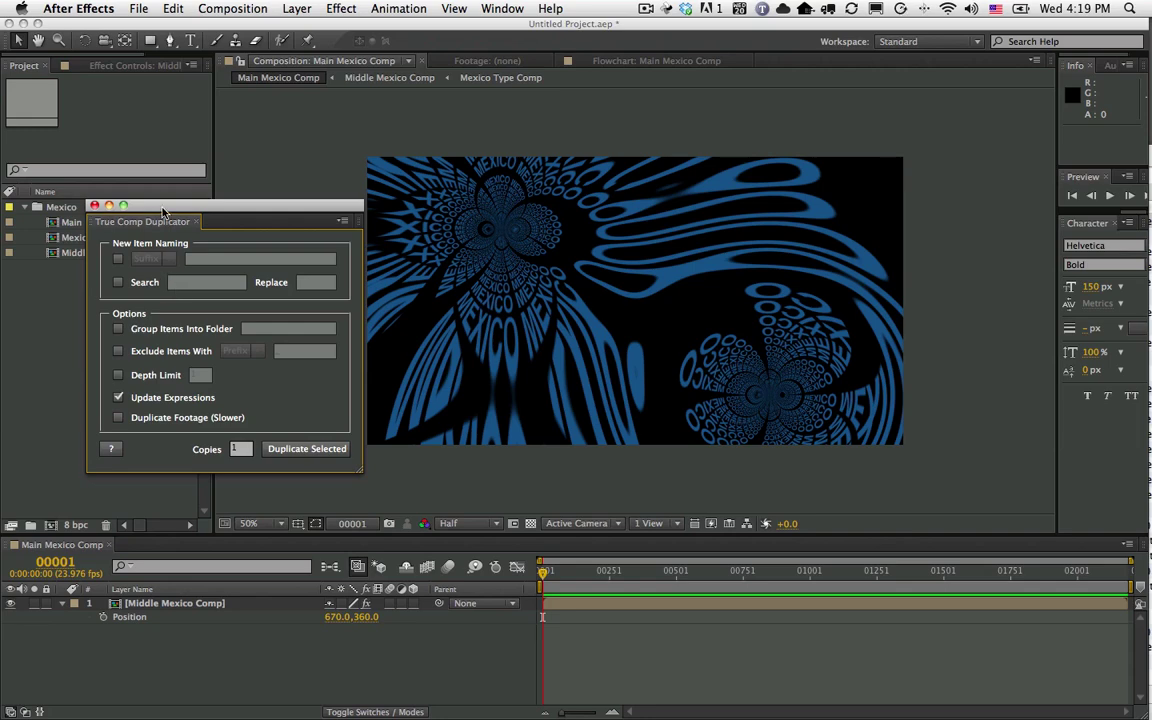
left_click_drag(164, 212, 948, 172)
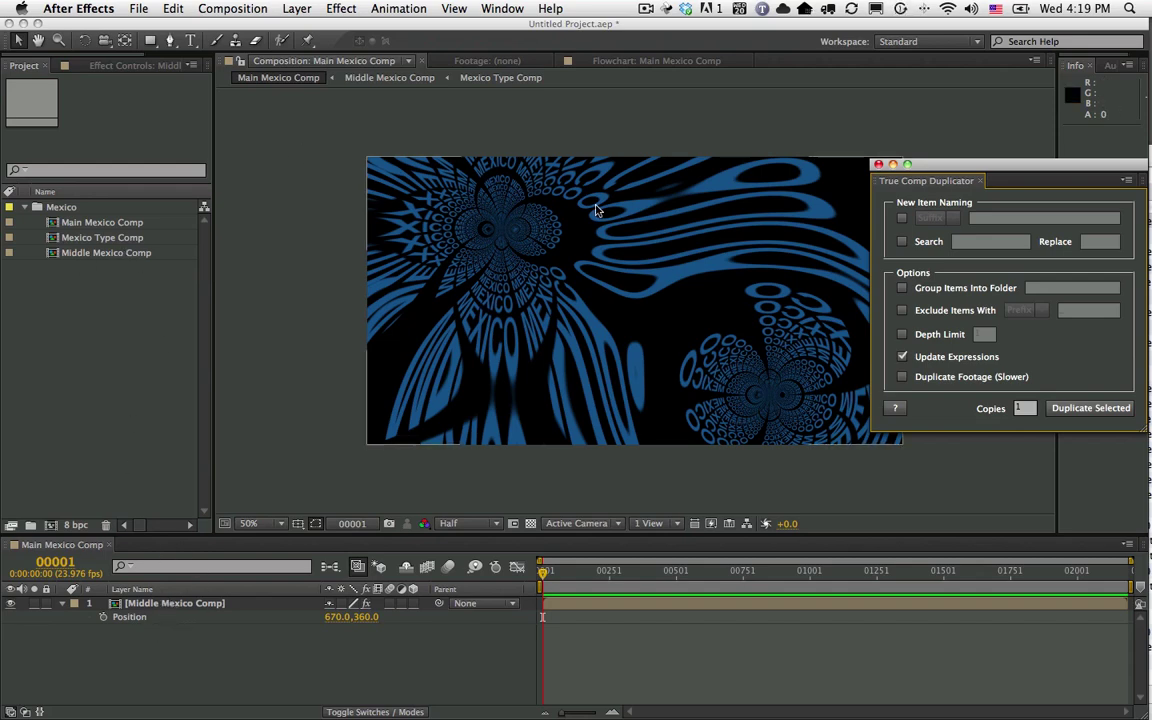
- Step into Middle Mexico Comp, then Mexico Type Comp, and reselect Main Mexico Comp in the Project panel
double_click(175, 605)
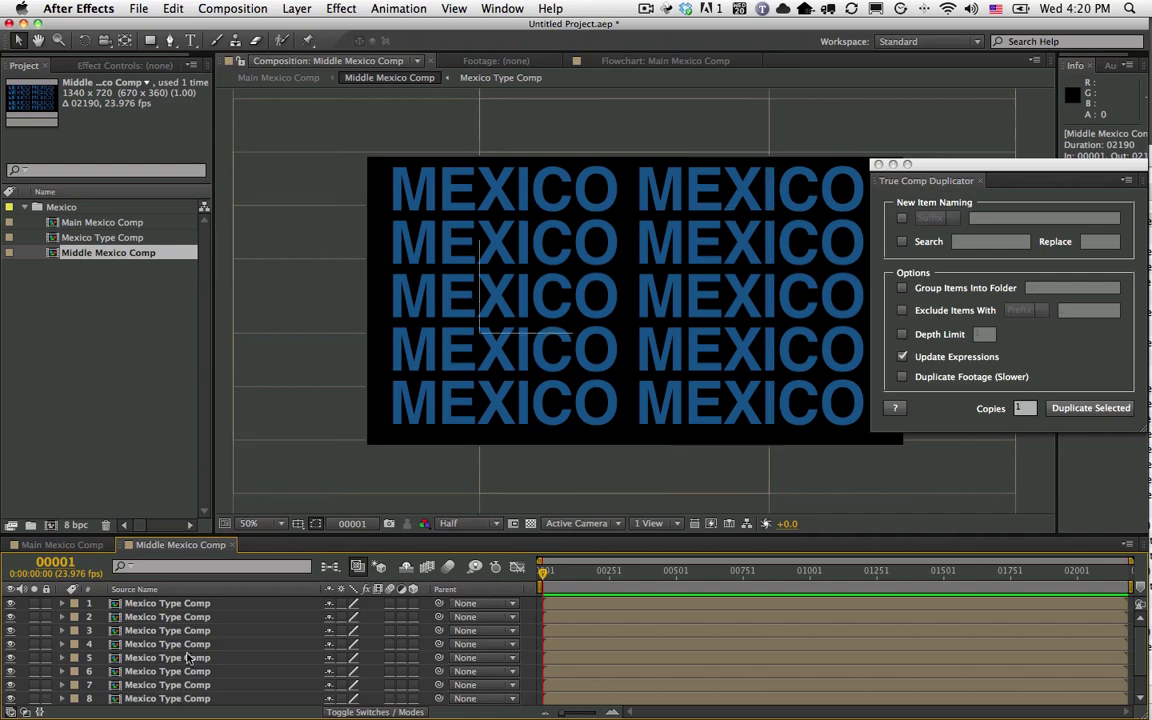
double_click(192, 618)
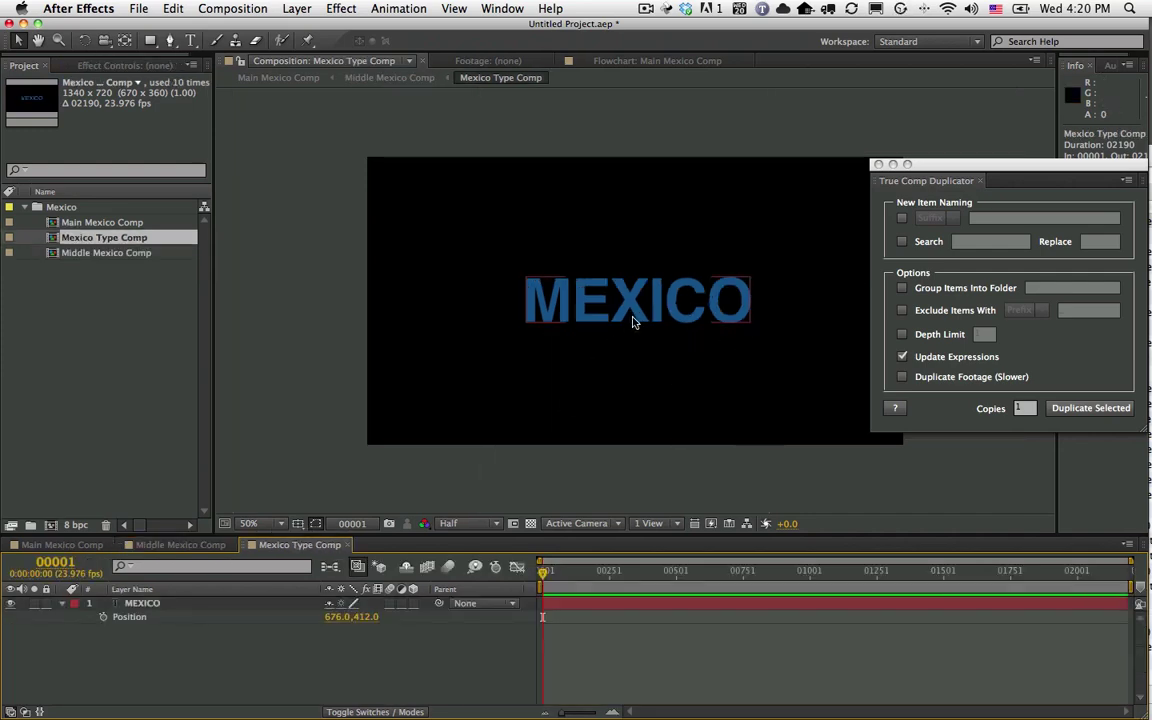
left_click(86, 222)
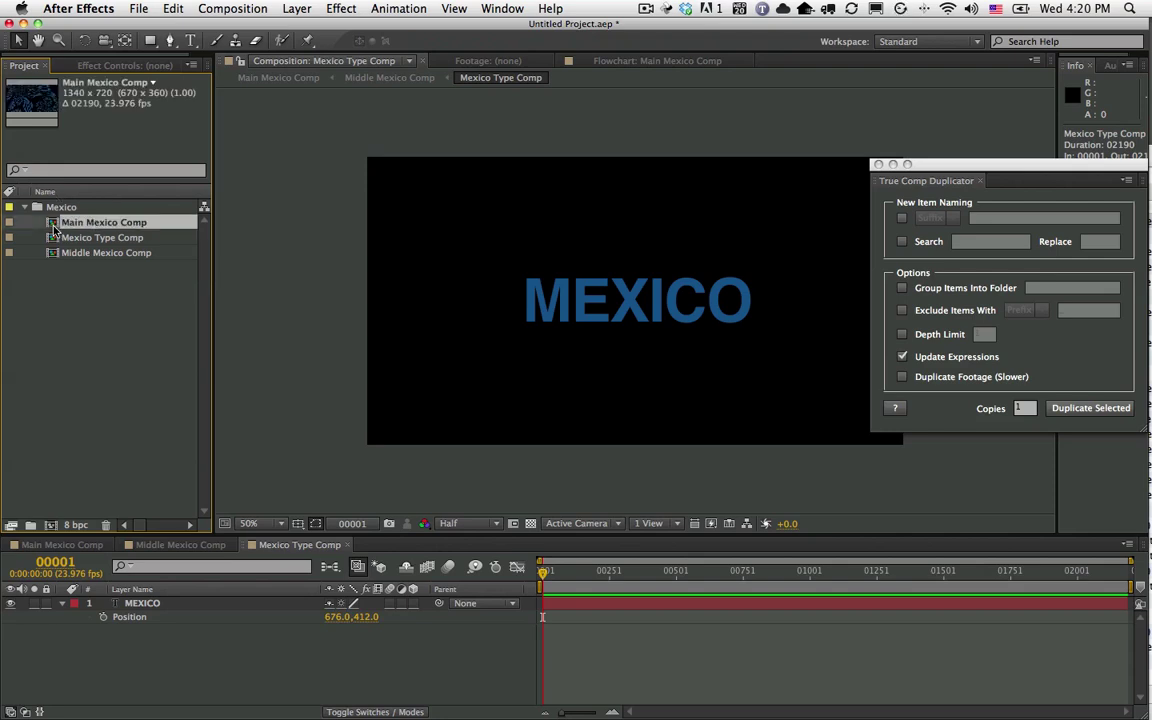
- Reopen Main Mexico Comp and undo an accidental duplicate of the Middle Mexico Comp layer
double_click(53, 226)
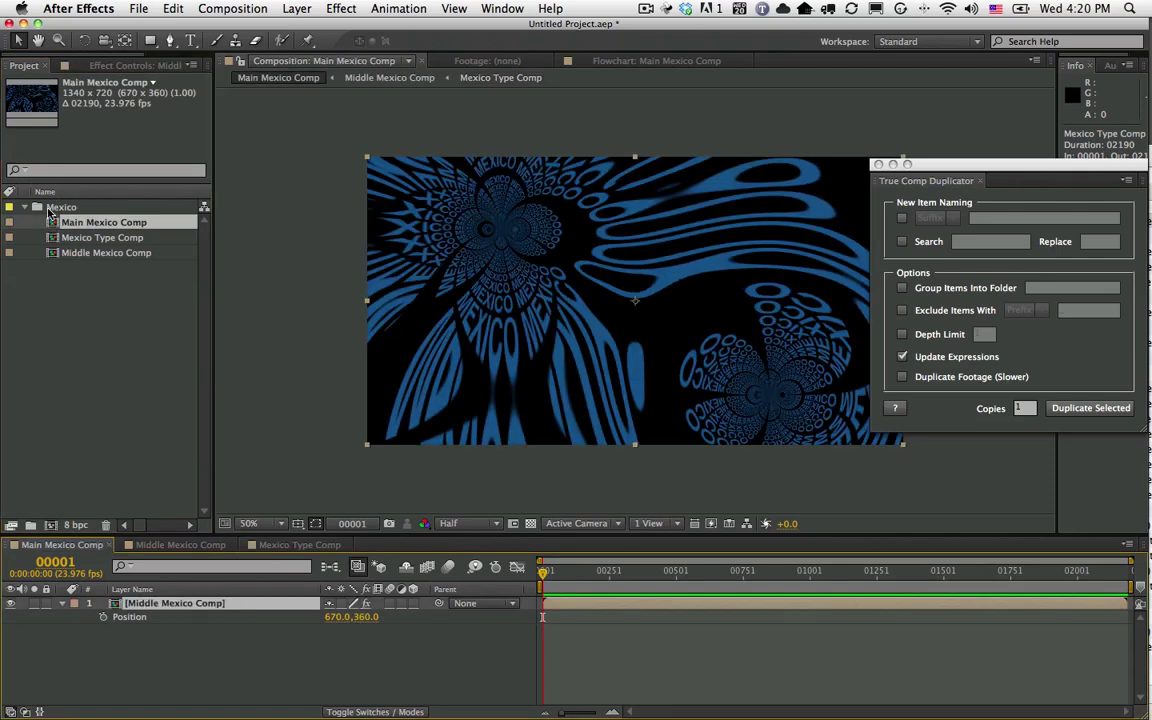
left_click(170, 9)
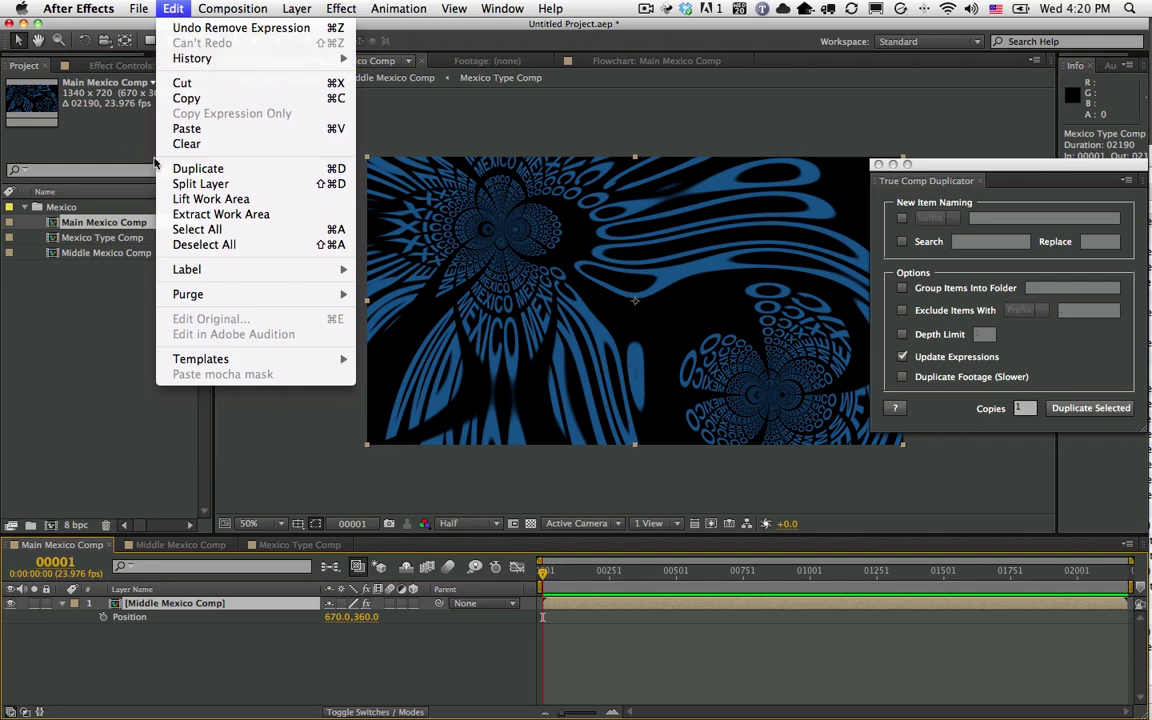
left_click(185, 168)
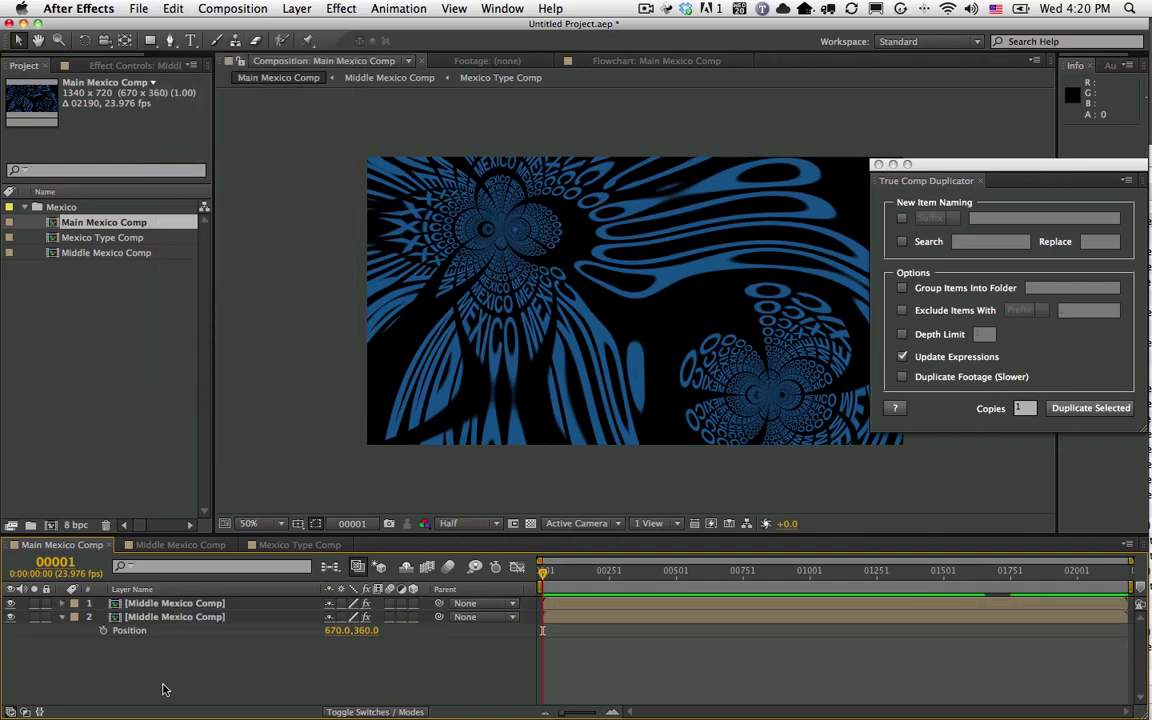
key("super+z")
- Duplicate Main Mexico Comp in the Project panel, creating Main Mexico Comp 2
left_click(80, 278)
left_click(74, 224)
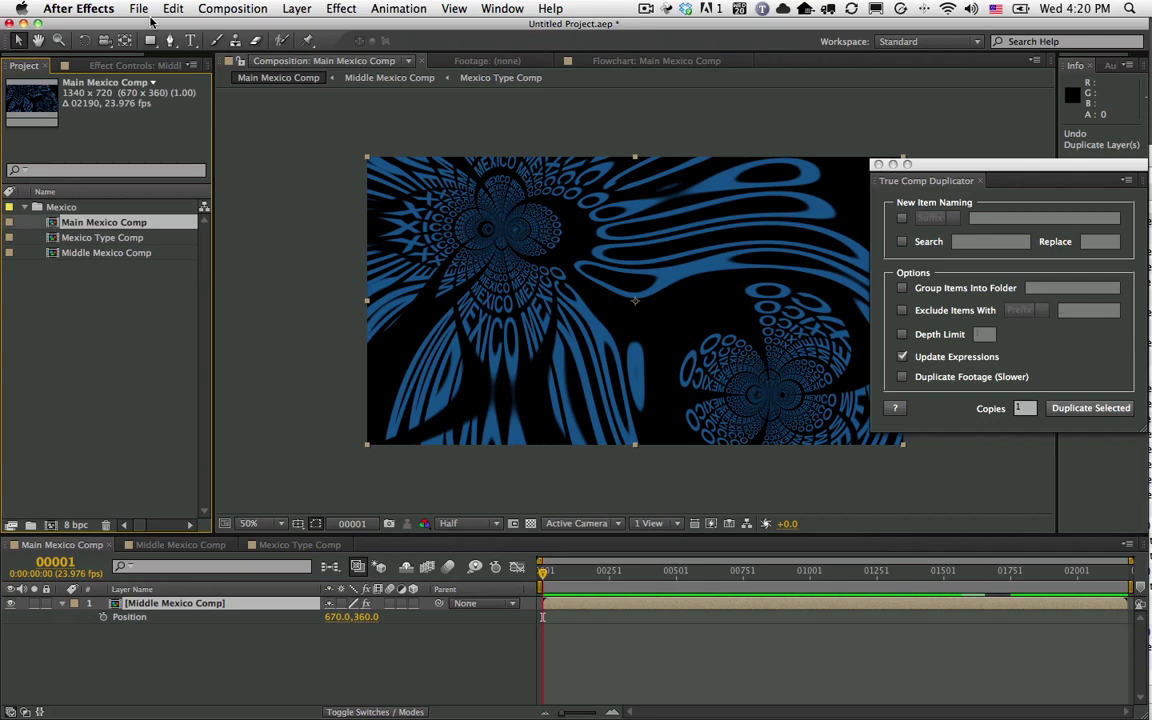
left_click(173, 8)
left_click(190, 168)
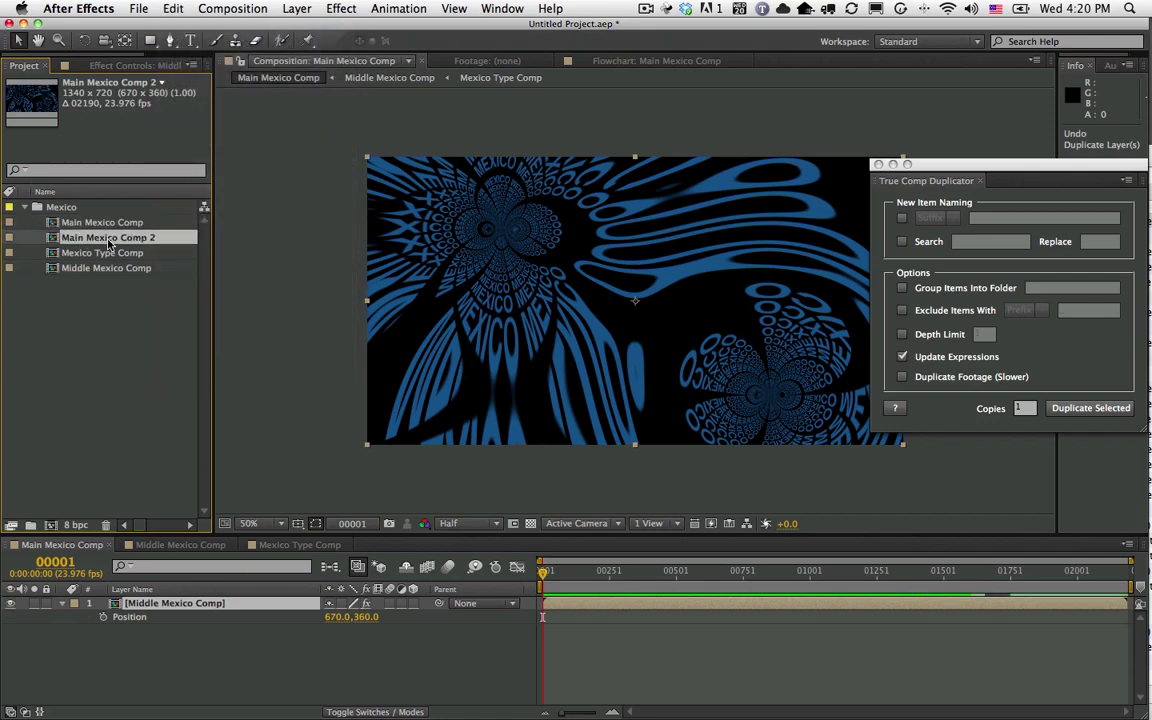
- Open Main Mexico Comp 2 and drill into its Middle Mexico Comp and Mexico Type Comp
double_click(107, 240)
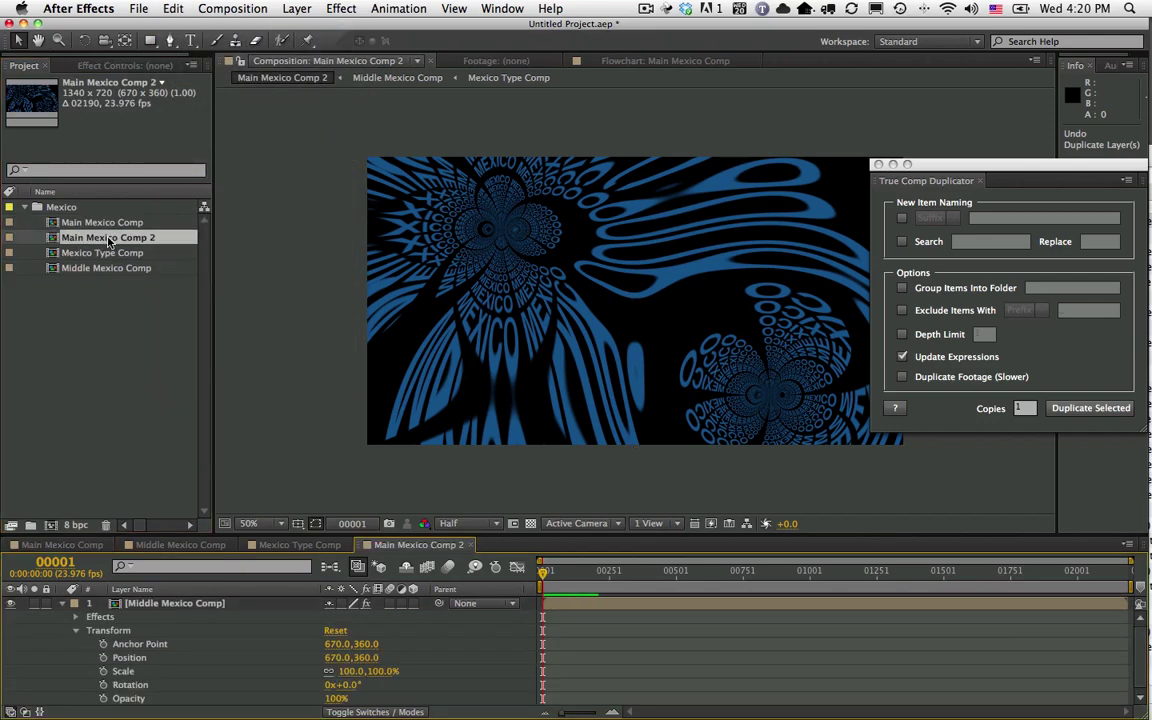
double_click(158, 604)
double_click(158, 604)
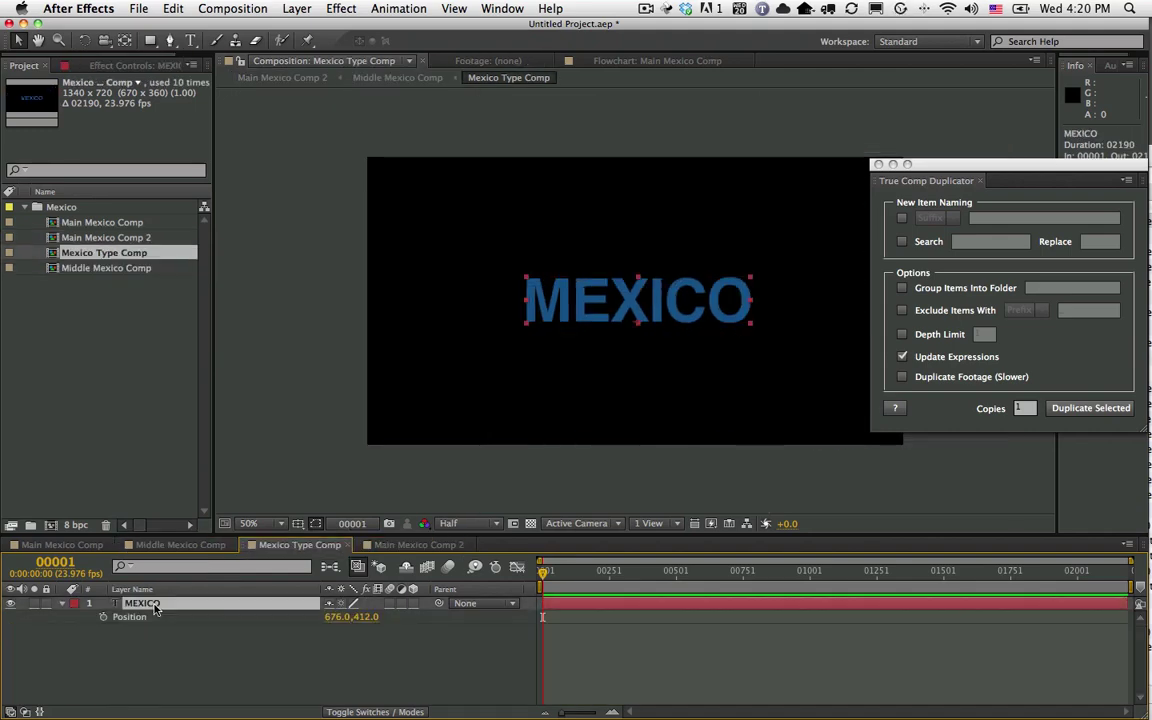
- Retype the MEXICO text as USA, then reopen the original Main Mexico Comp
double_click(155, 605)
type("USA")
left_click(202, 655)
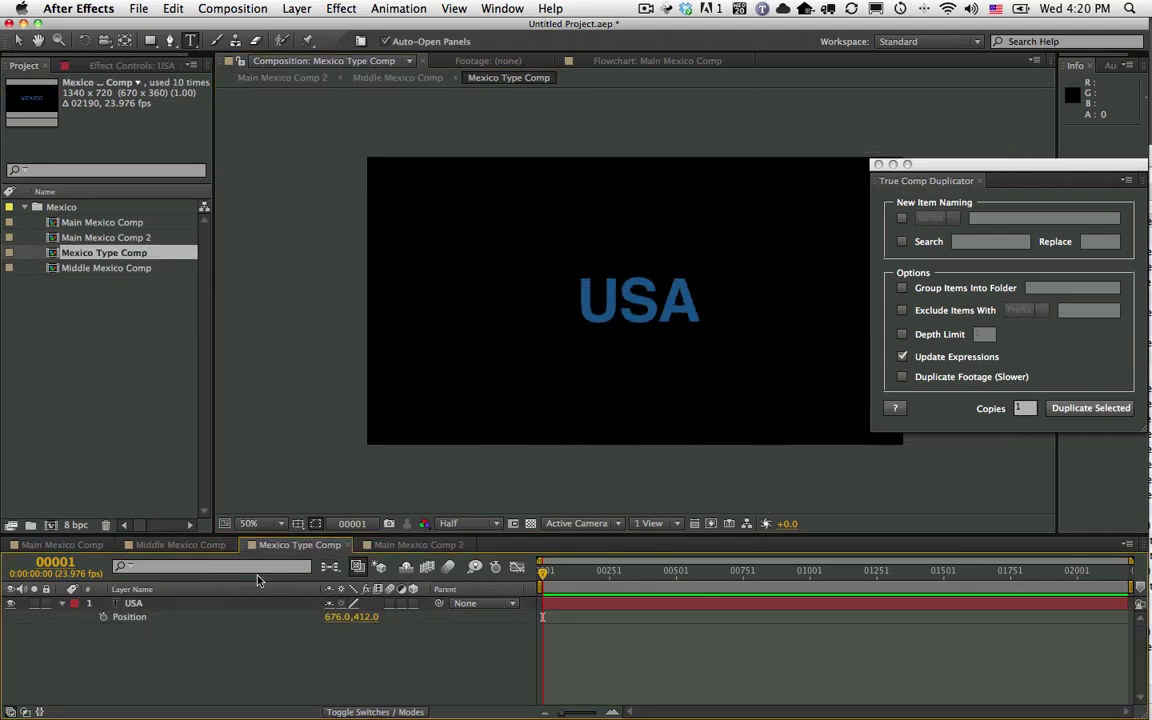
left_click(411, 545)
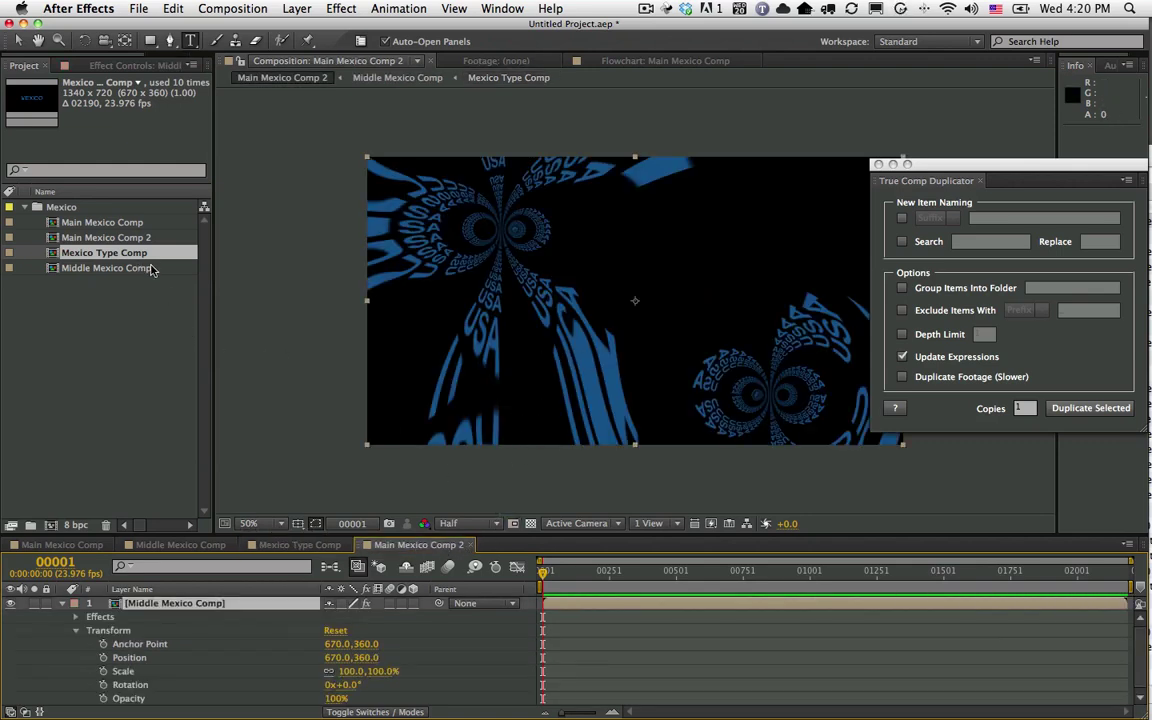
double_click(79, 223)
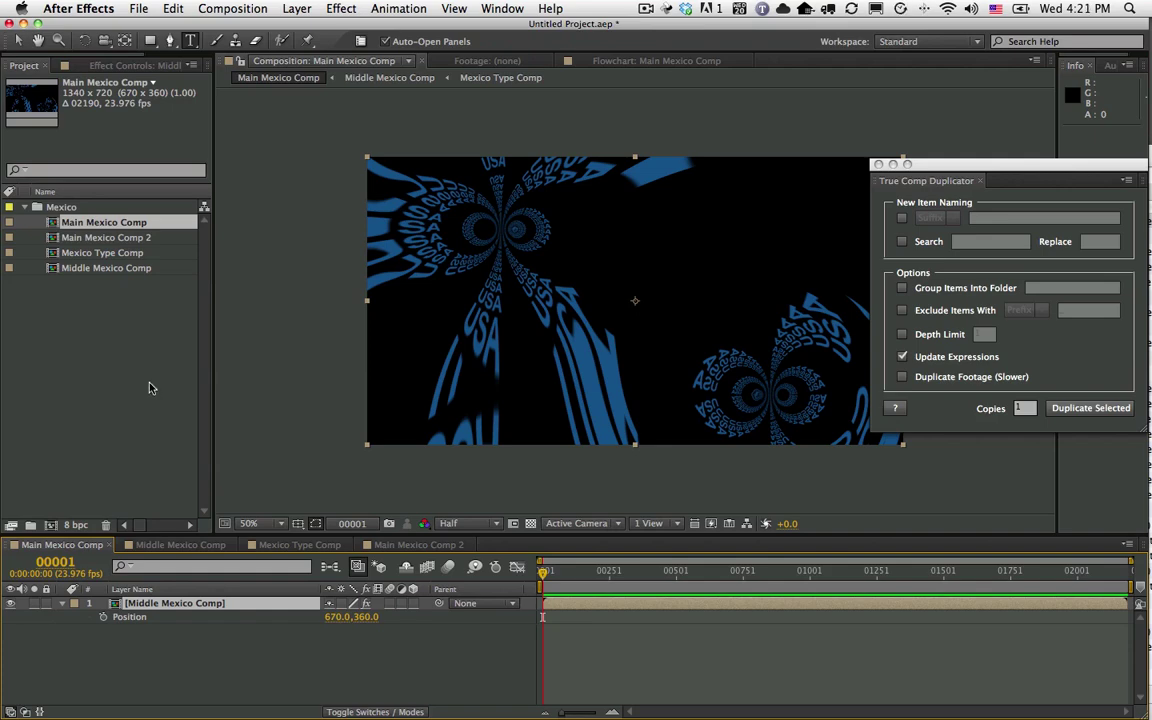
- Undo the USA text change and the Main Mexico Comp duplication
left_click(171, 9)
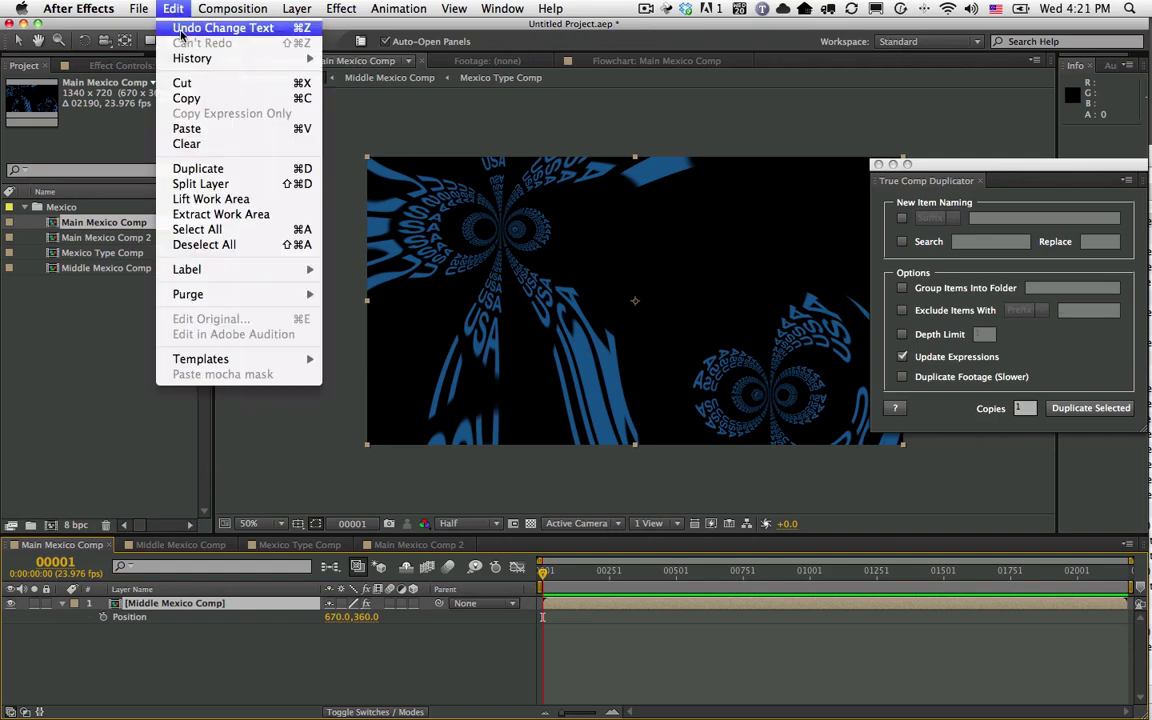
left_click(181, 33)
left_click(172, 9)
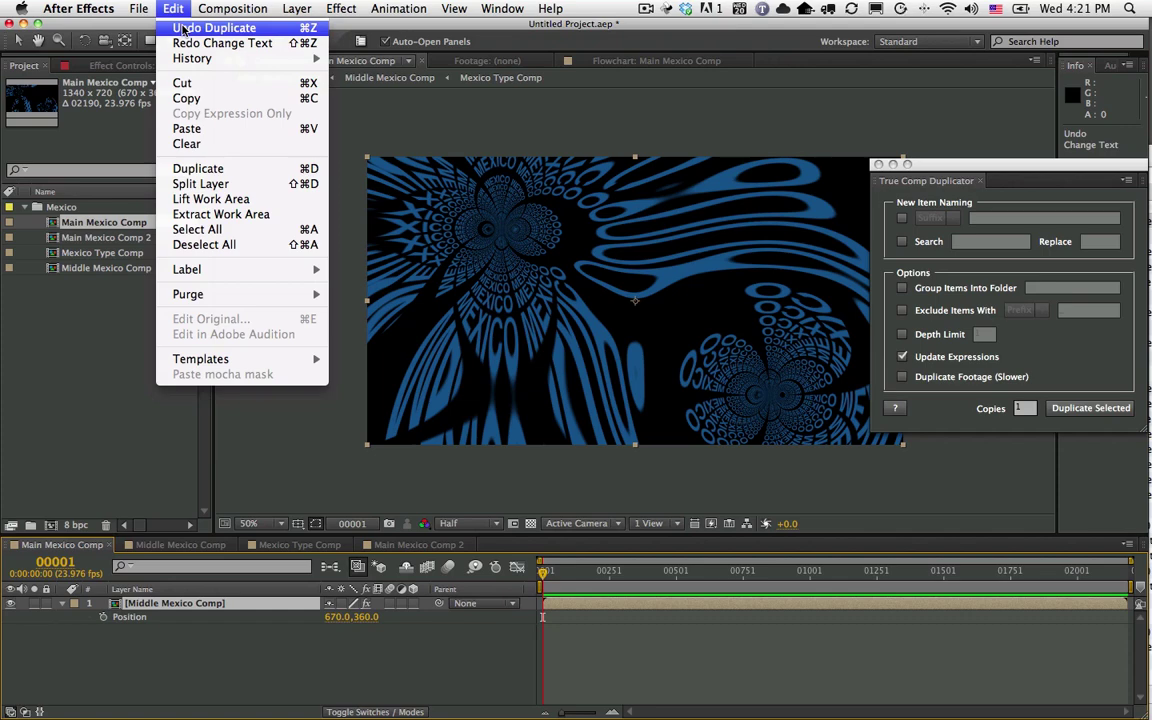
left_click(183, 29)
- Select Main Mexico Comp in the Project panel and move the duplicator panel to the left
left_click(137, 317)
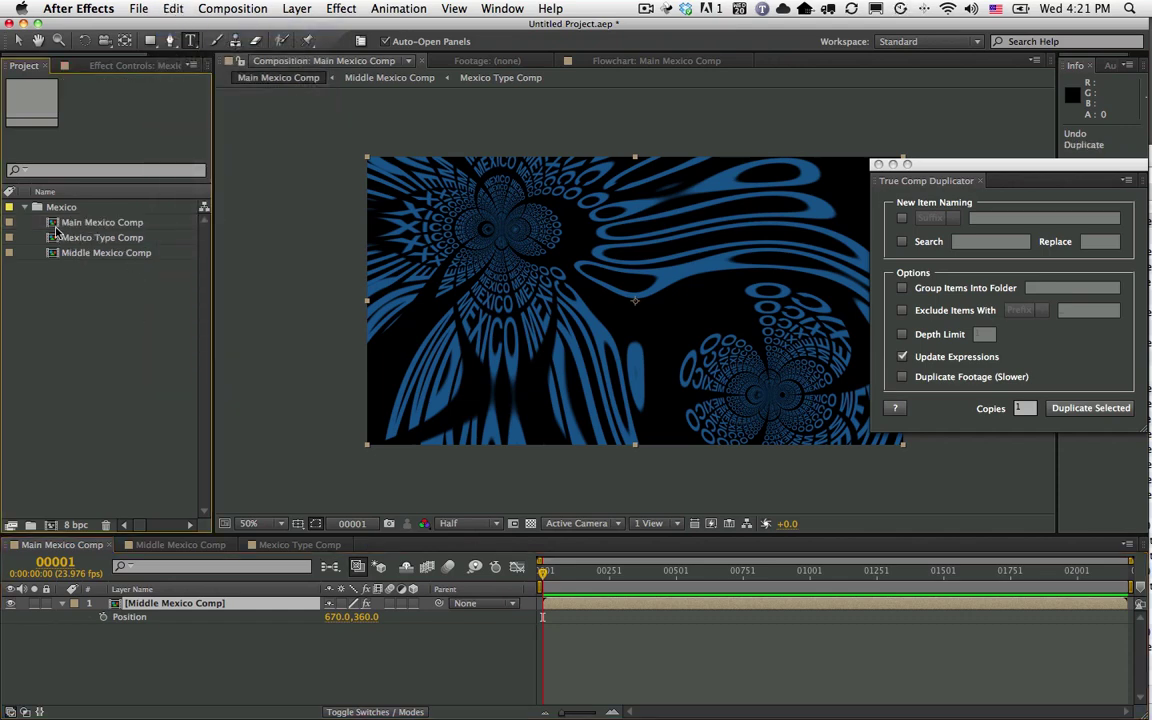
left_click(86, 222)
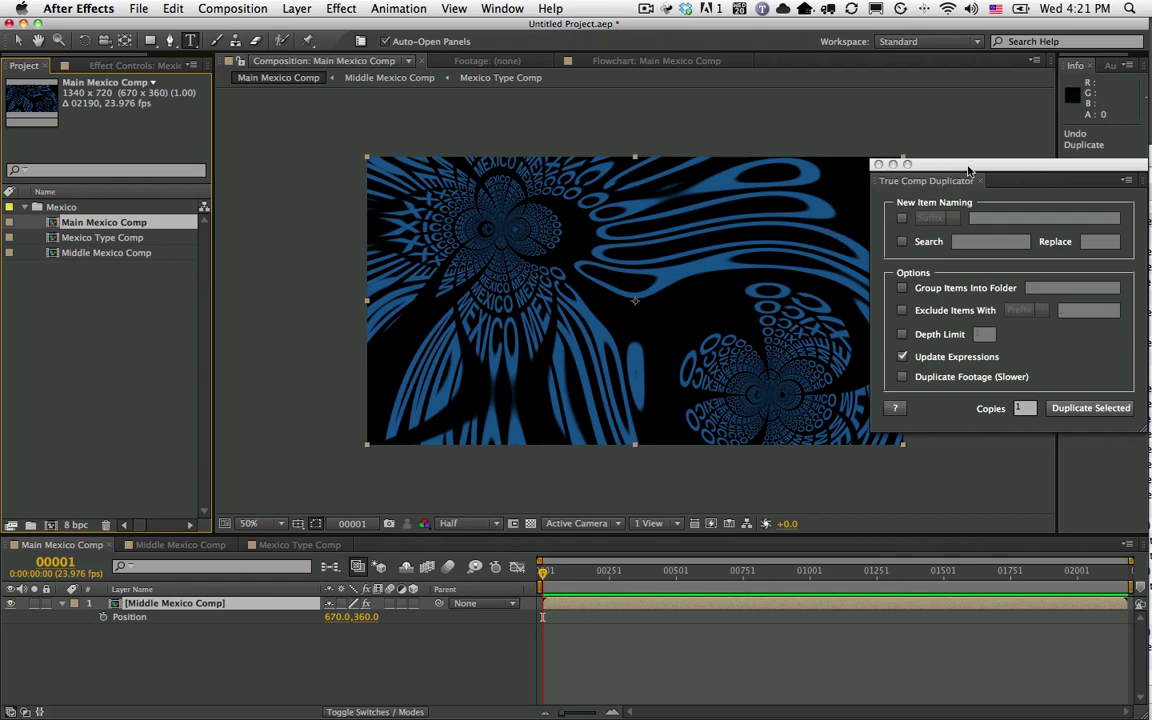
left_click_drag(973, 166, 297, 166)
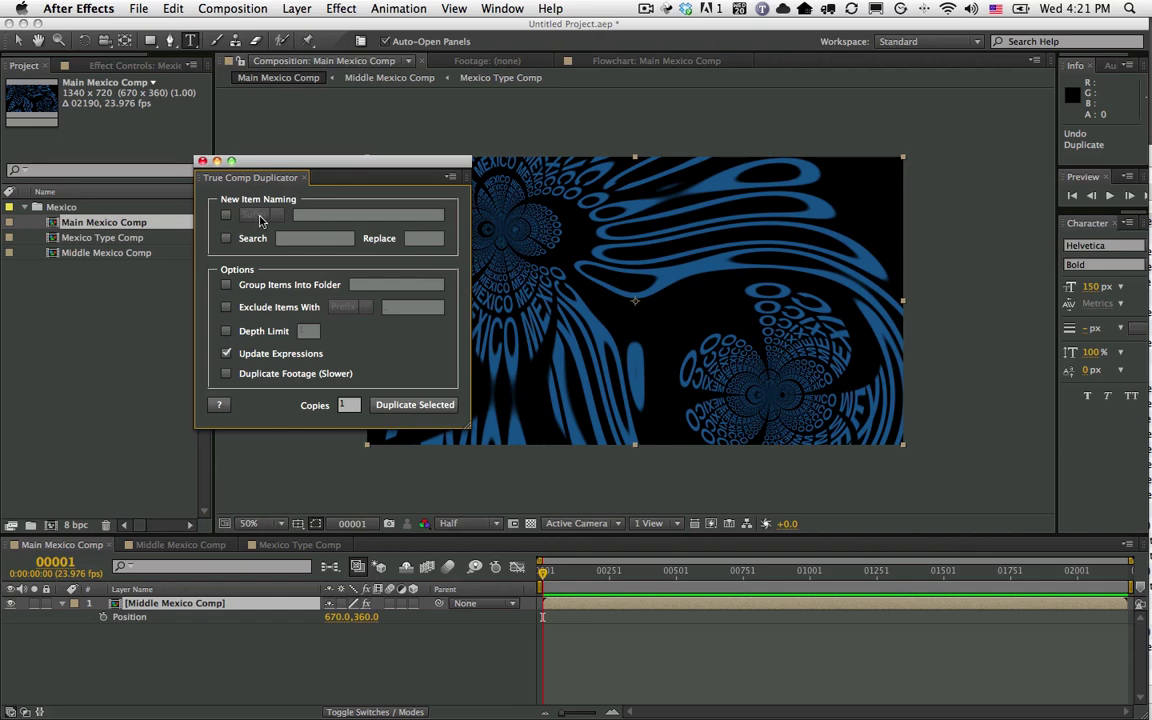
- Try the prefix/suffix naming options for new items, then leave prefix naming off
left_click(226, 216)
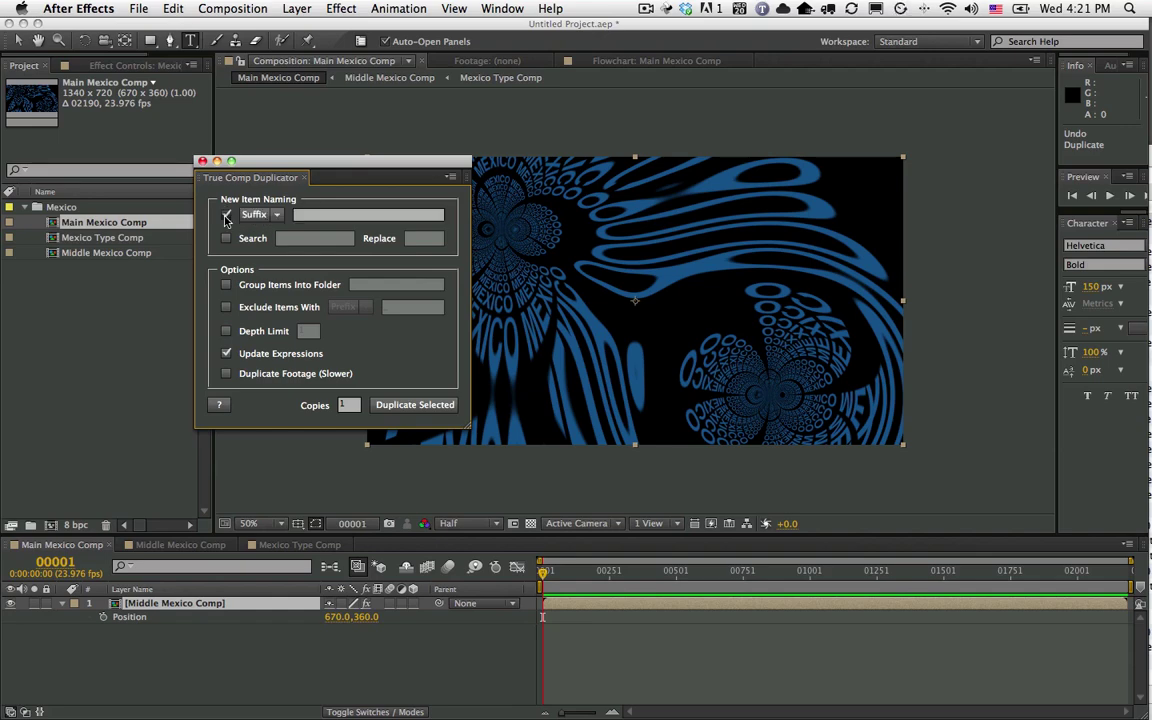
left_click(272, 215)
left_click(256, 229)
left_click(274, 216)
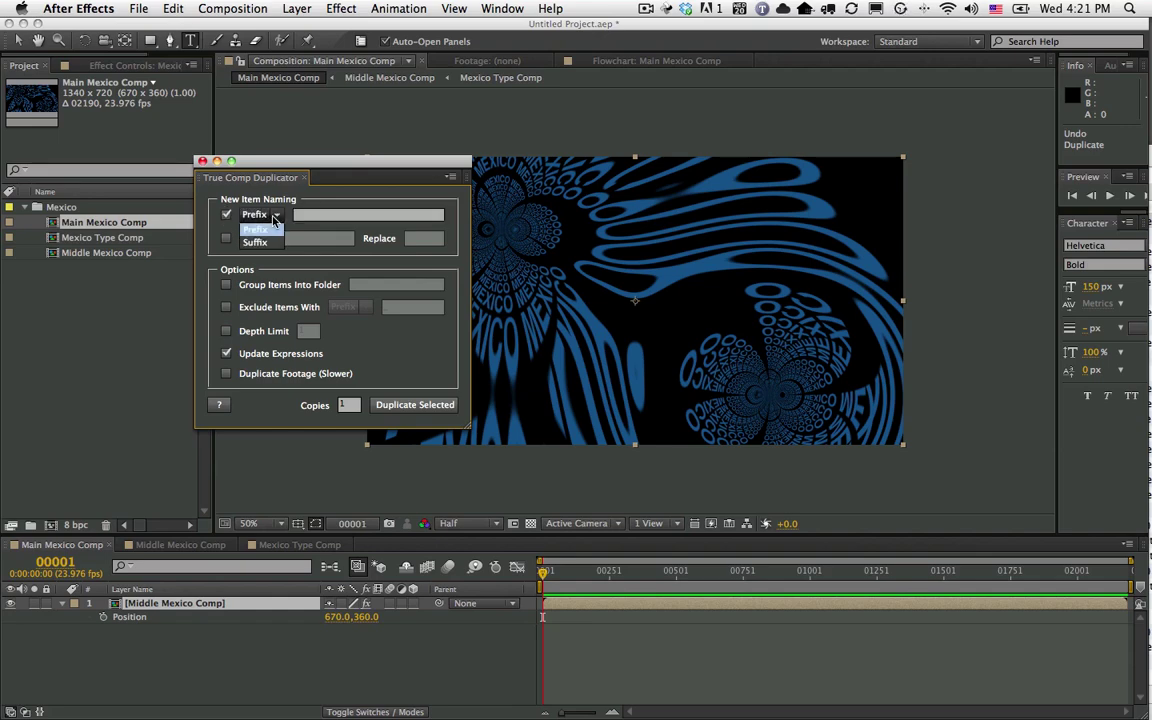
left_click(274, 218)
left_click(273, 216)
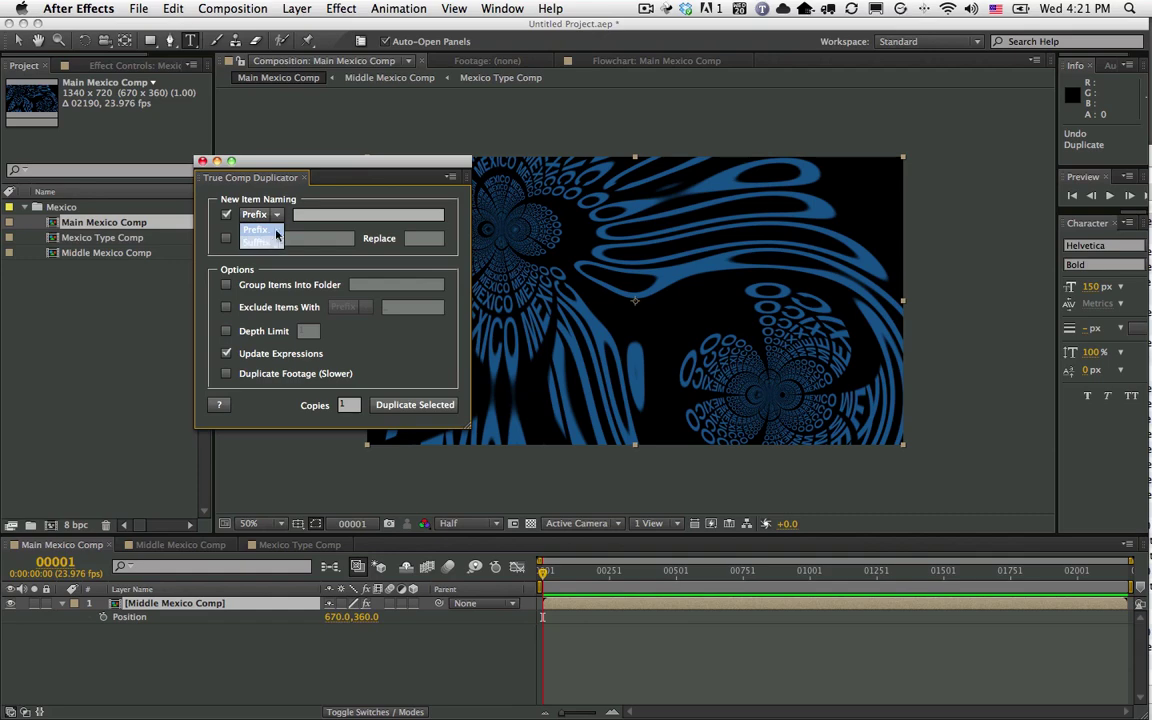
left_click(278, 220)
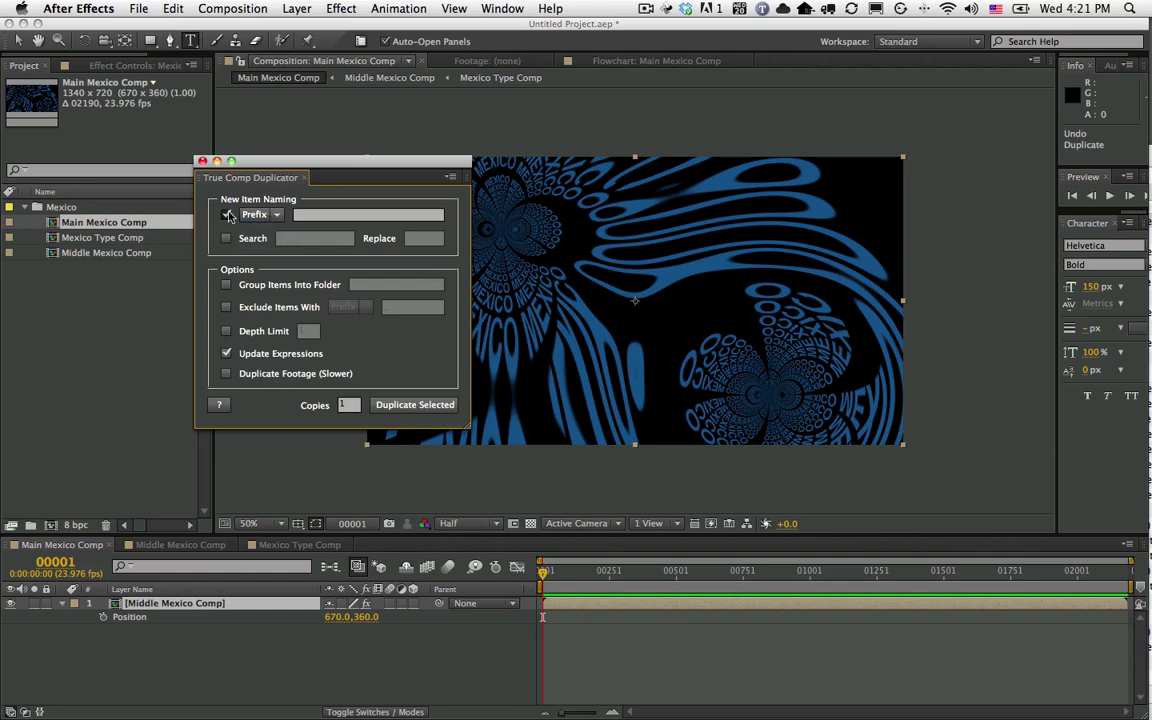
left_click(226, 214)
- Enable search-and-replace renaming: search 'Mexico', replace with 'USA'
left_click(226, 238)
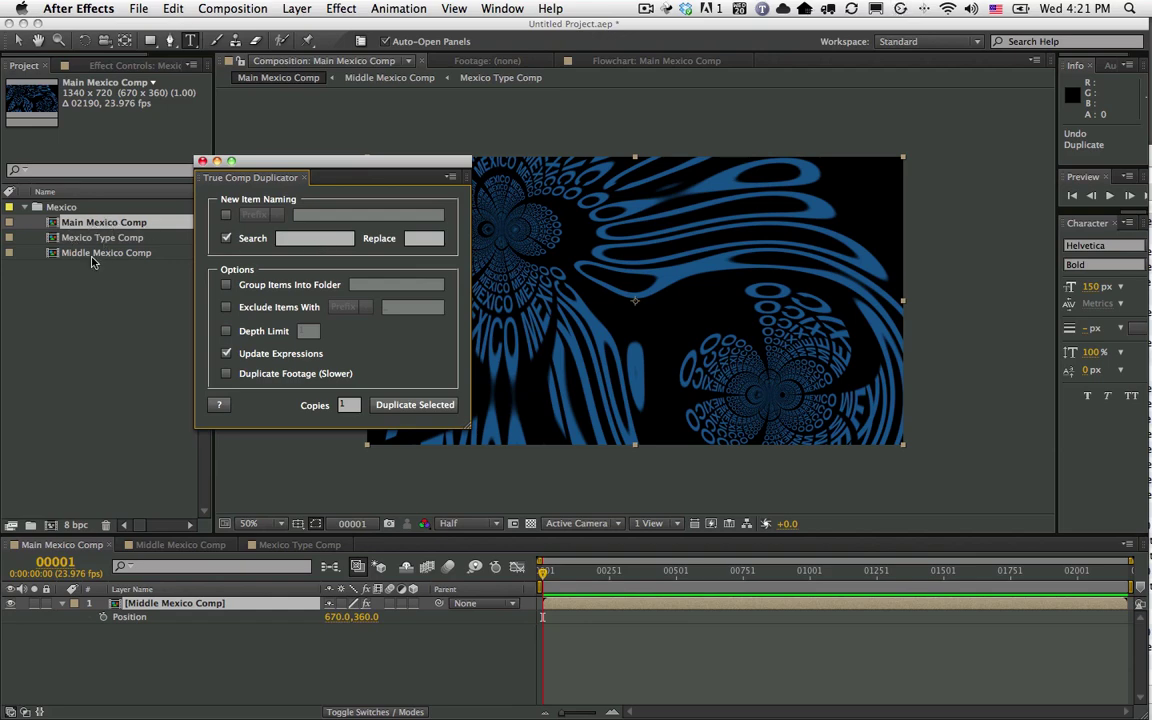
left_click(309, 240)
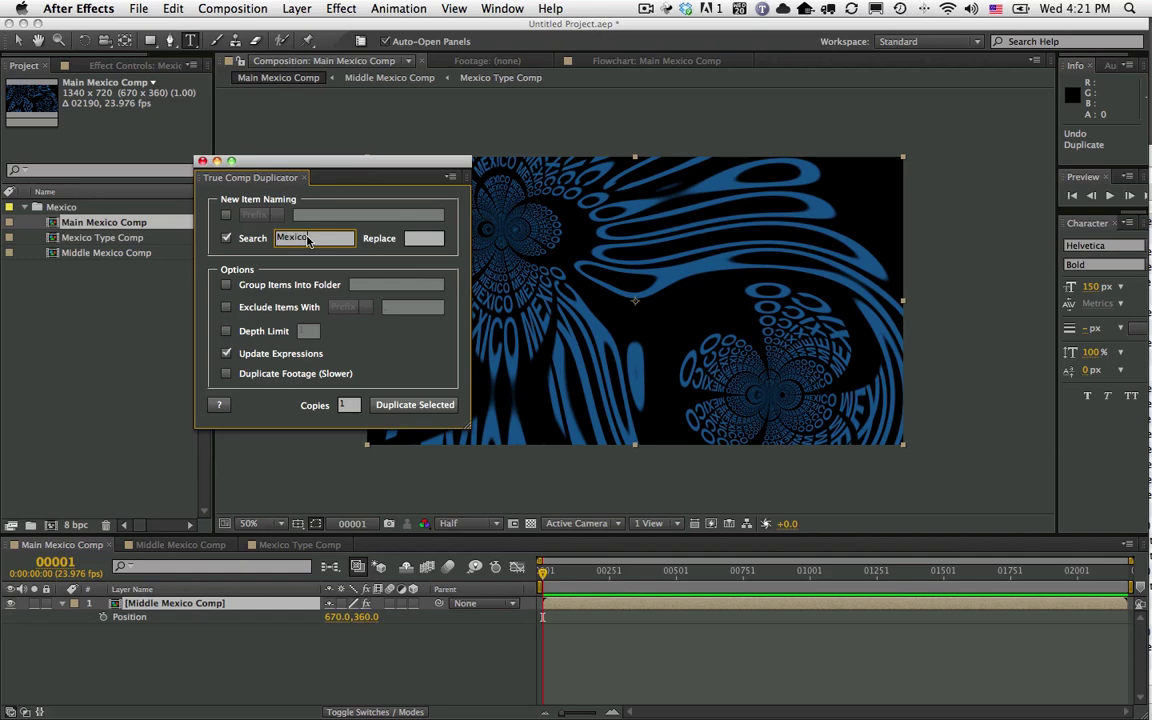
left_click(424, 240)
type("USA")
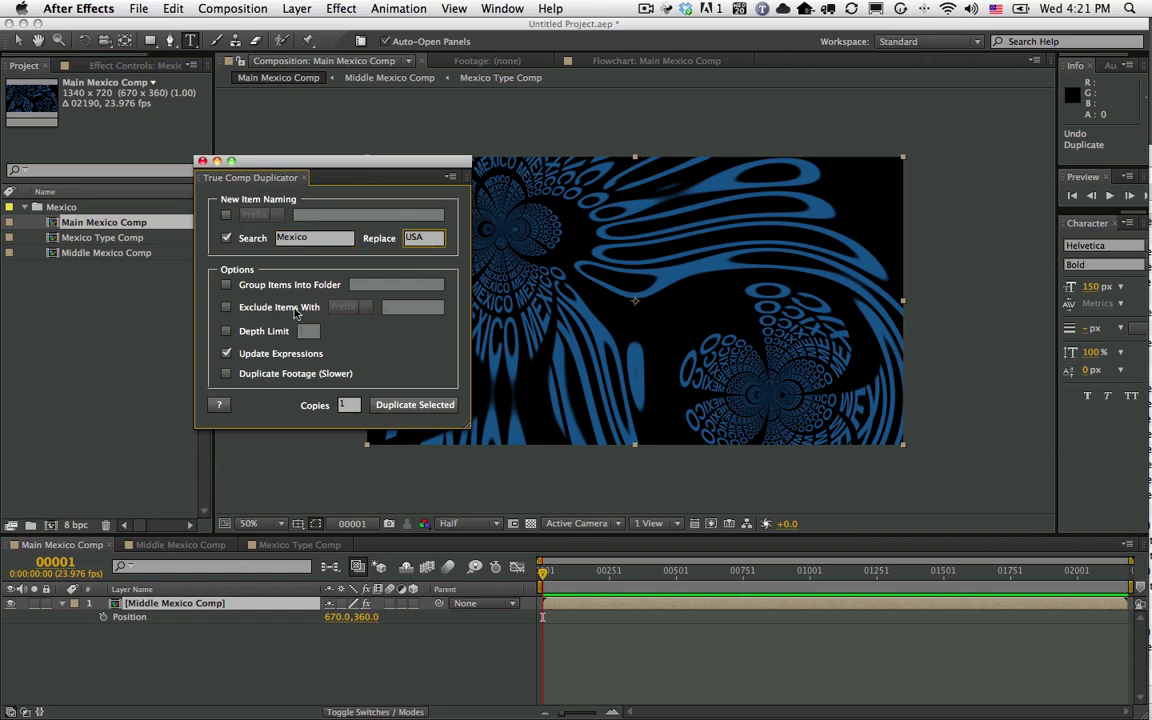
- Group duplicated items into a folder named 'USA'
left_click(226, 285)
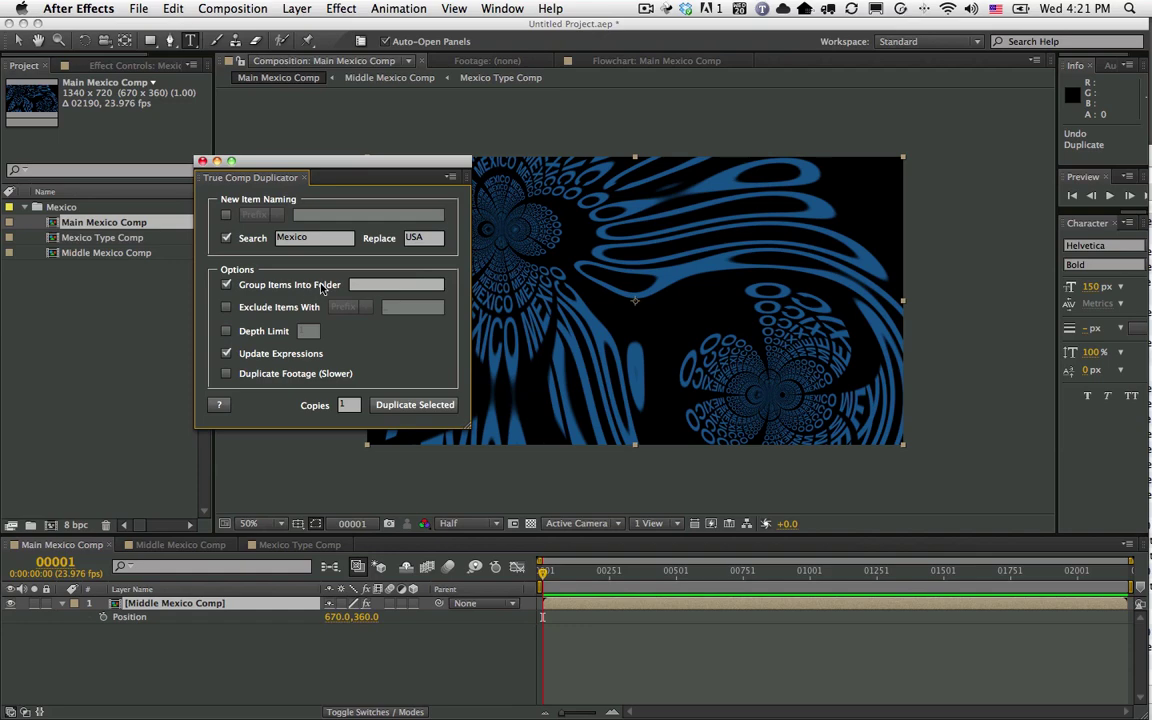
left_click(371, 289)
type("USA")
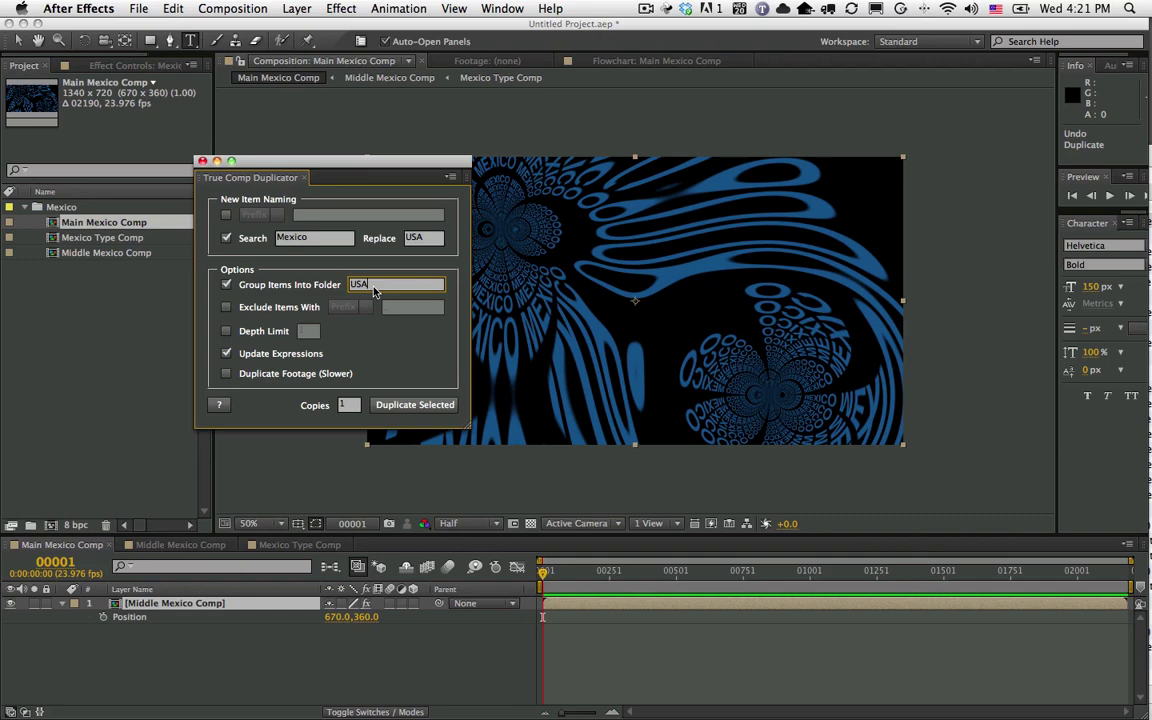
left_click(250, 310)
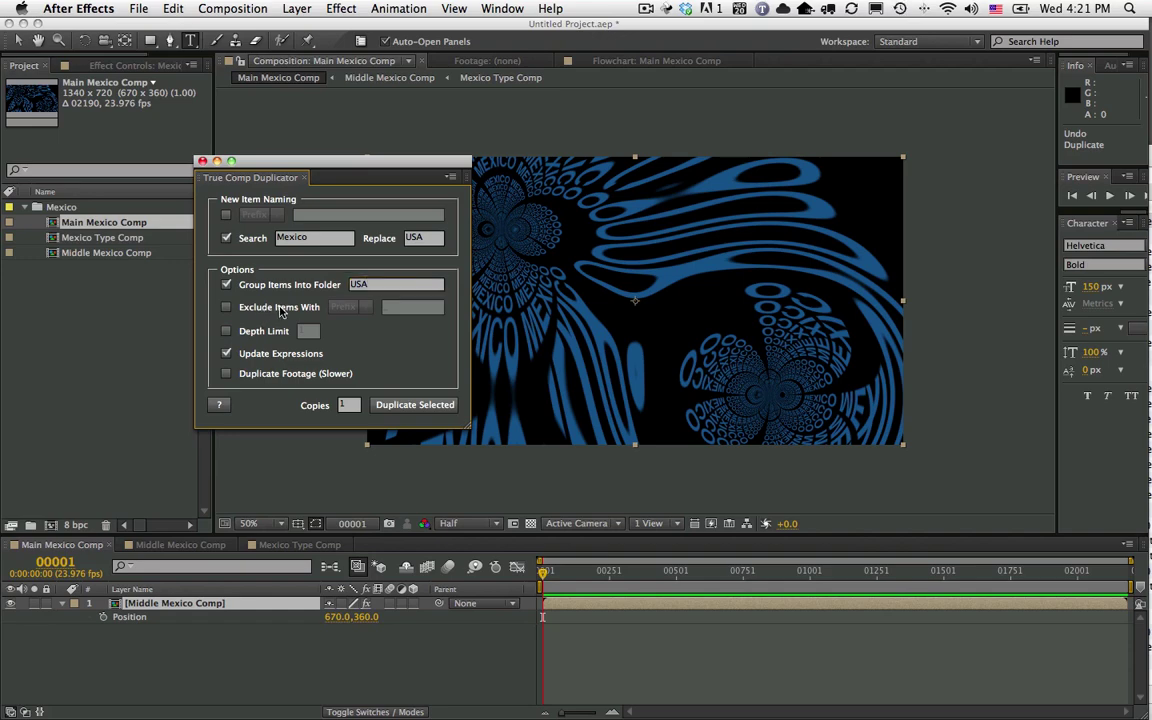
- Exclude items whose names start with the '_' prefix from duplication
left_click(227, 308)
left_click(362, 307)
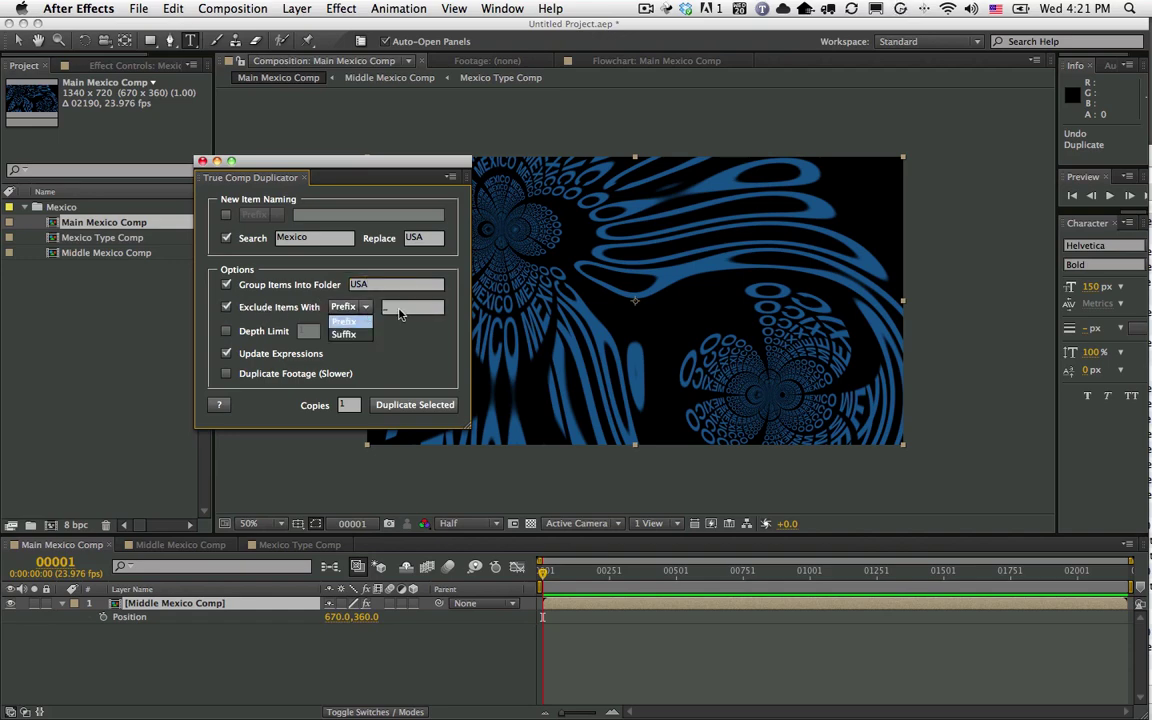
left_click(355, 334)
left_click(365, 307)
left_click(340, 287)
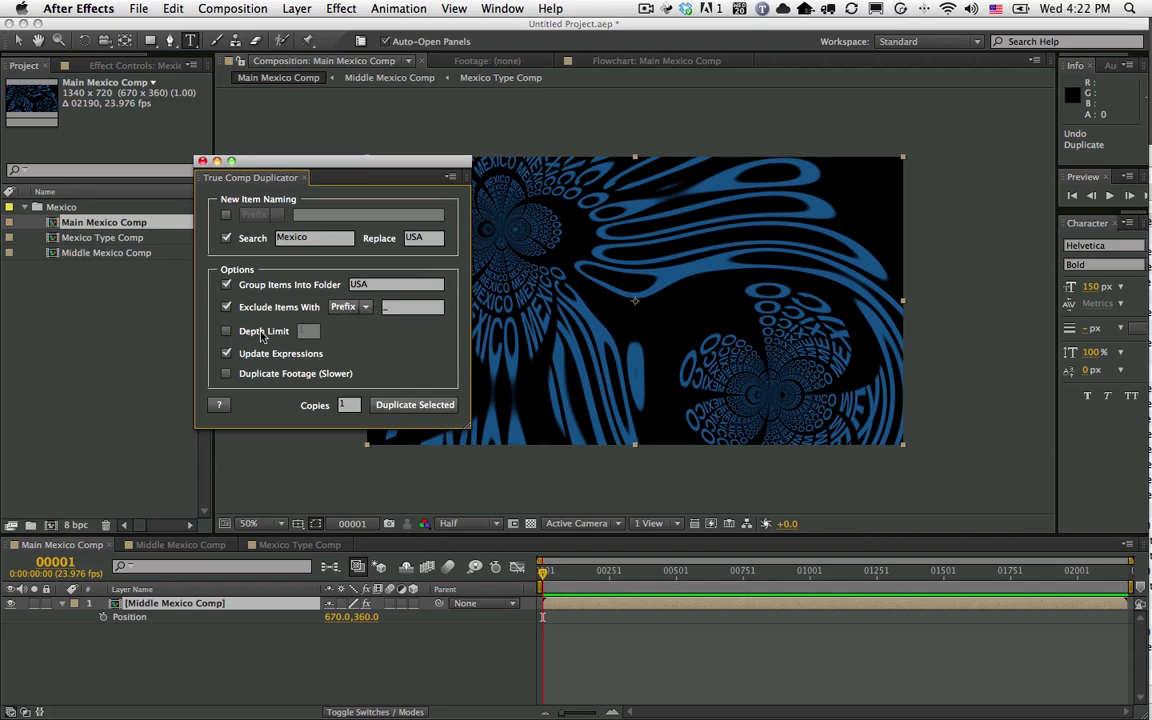
- Open the Main Mexico Comp flowchart and leave Depth Limit switched off
left_click(229, 331)
left_click_drag(316, 180, 160, 166)
left_click(743, 525)
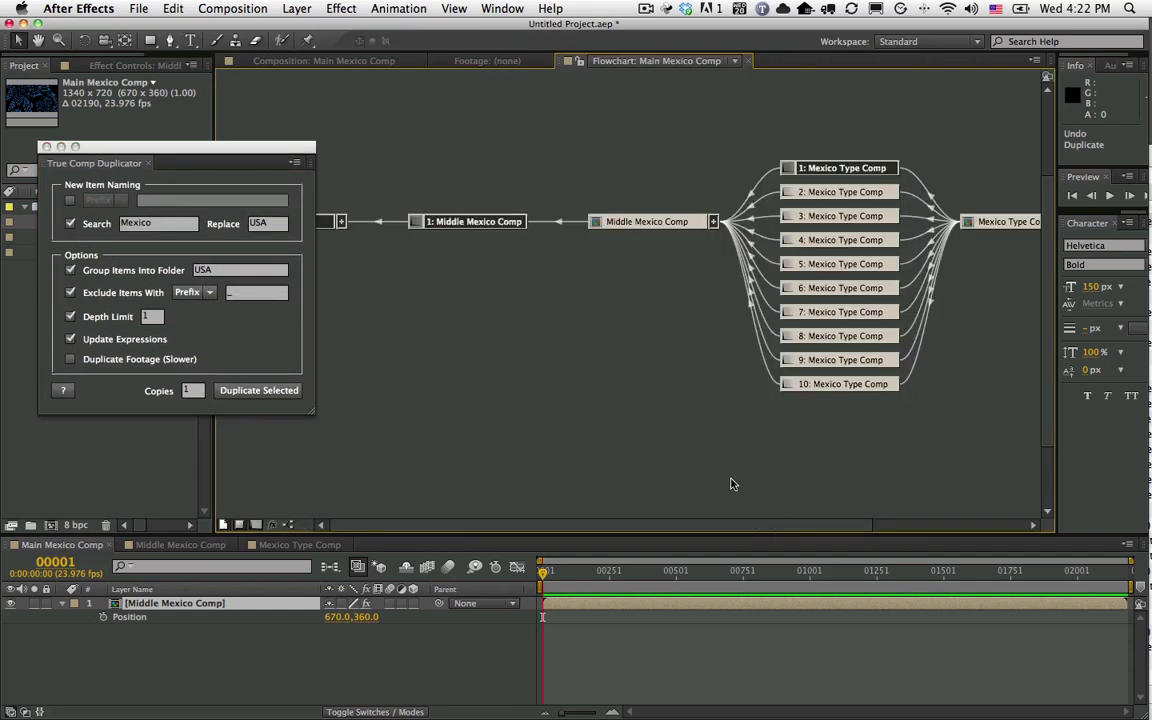
left_click_drag(295, 158, 336, 339)
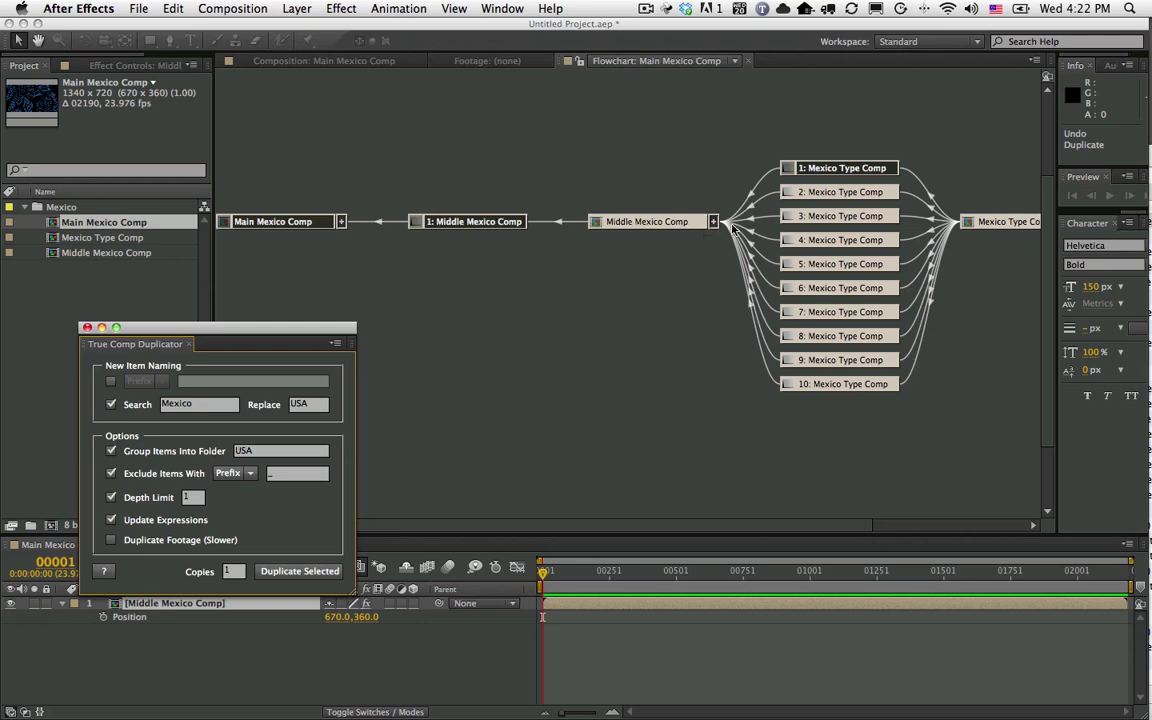
left_click(967, 525)
left_click_drag(967, 525, 995, 525)
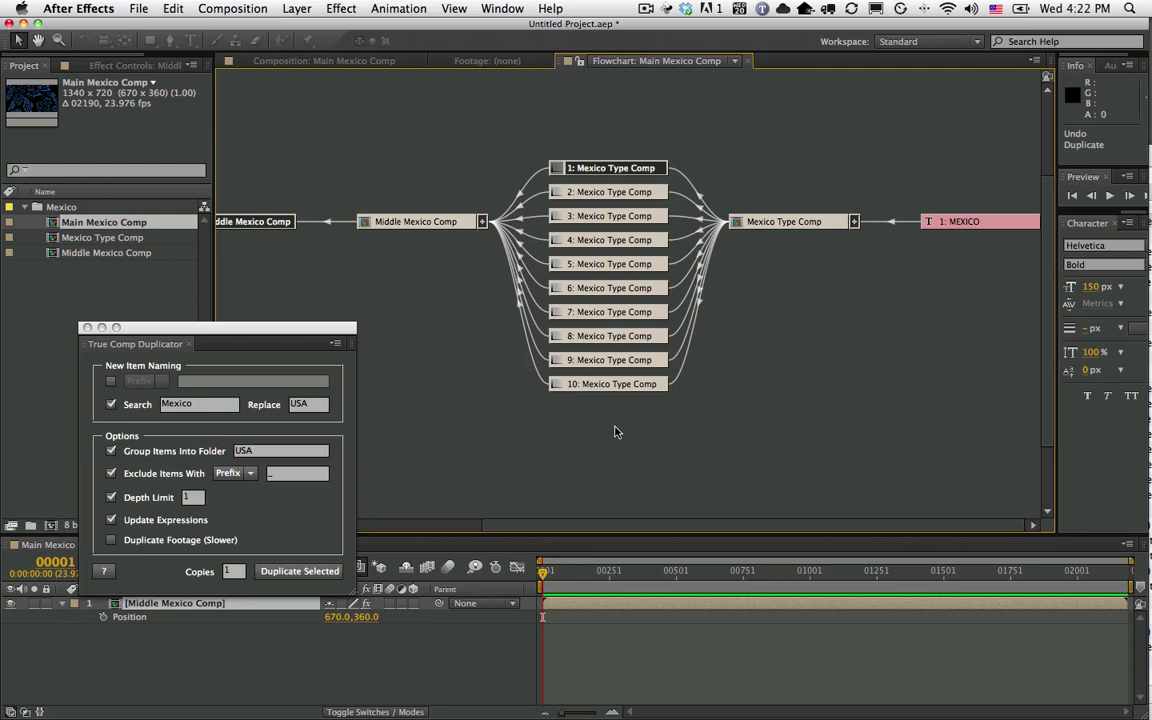
scroll(617, 429, "left", 5)
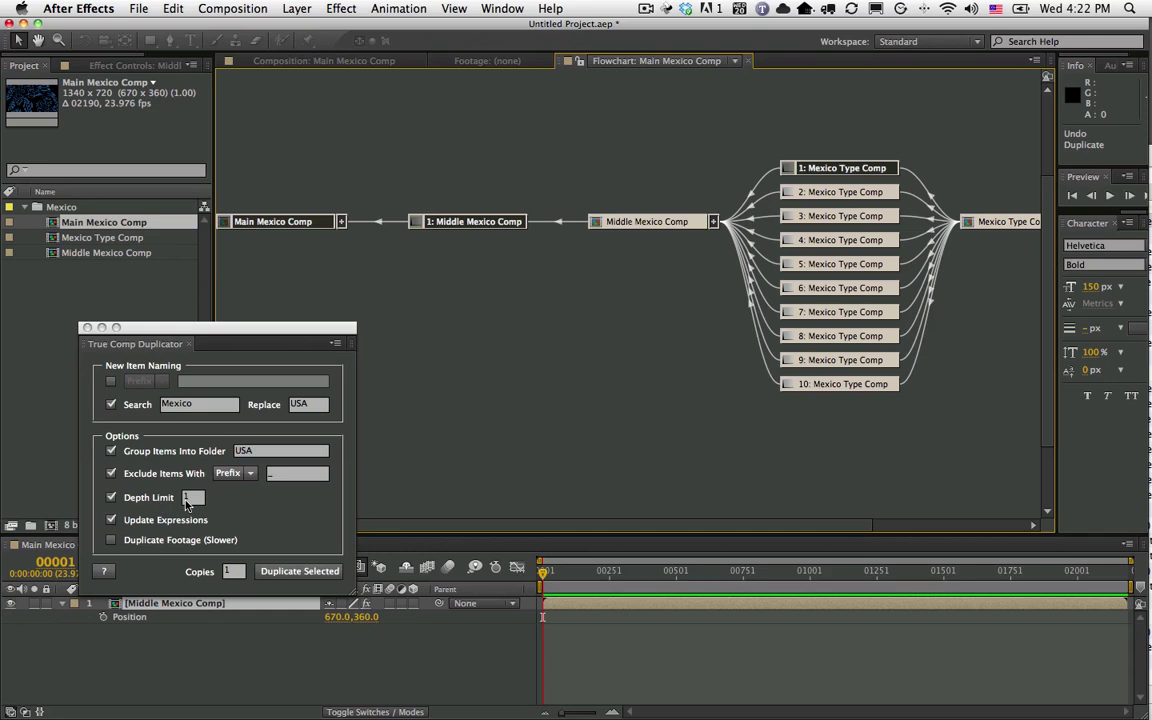
left_click(111, 498)
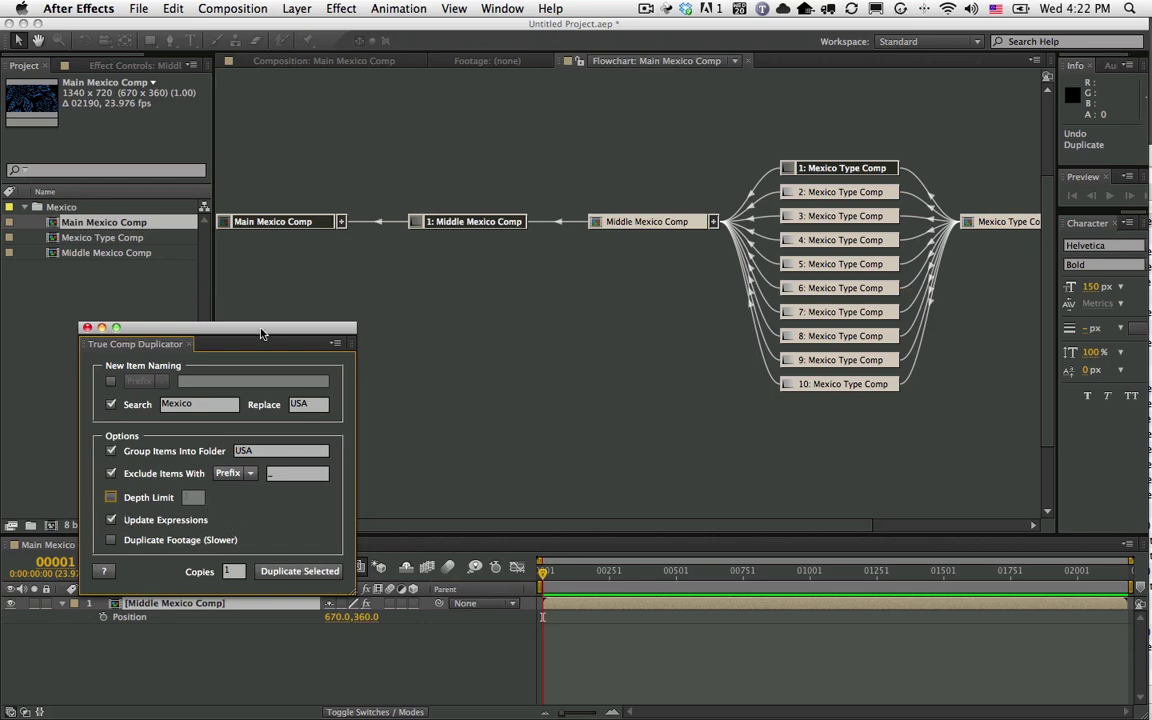
left_click_drag(291, 333, 1035, 302)
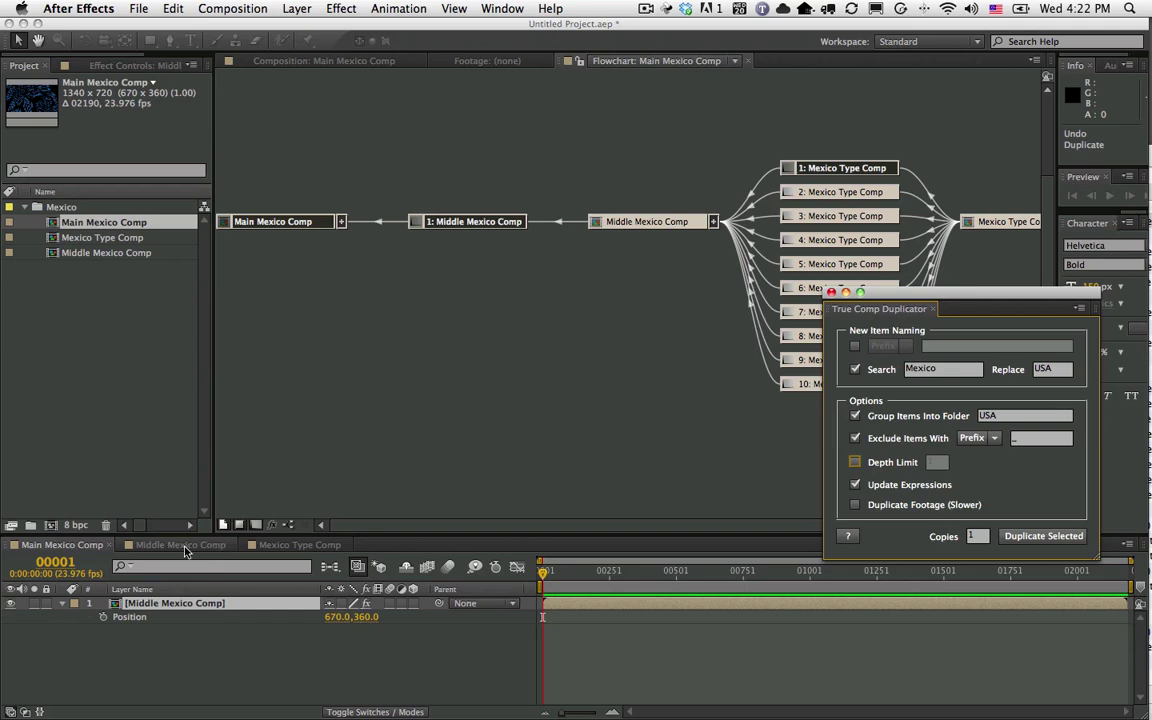
- Give Mexico Type Comp its own timeline panel and enlarge the timelines, back in Main Mexico Comp
left_click(257, 545)
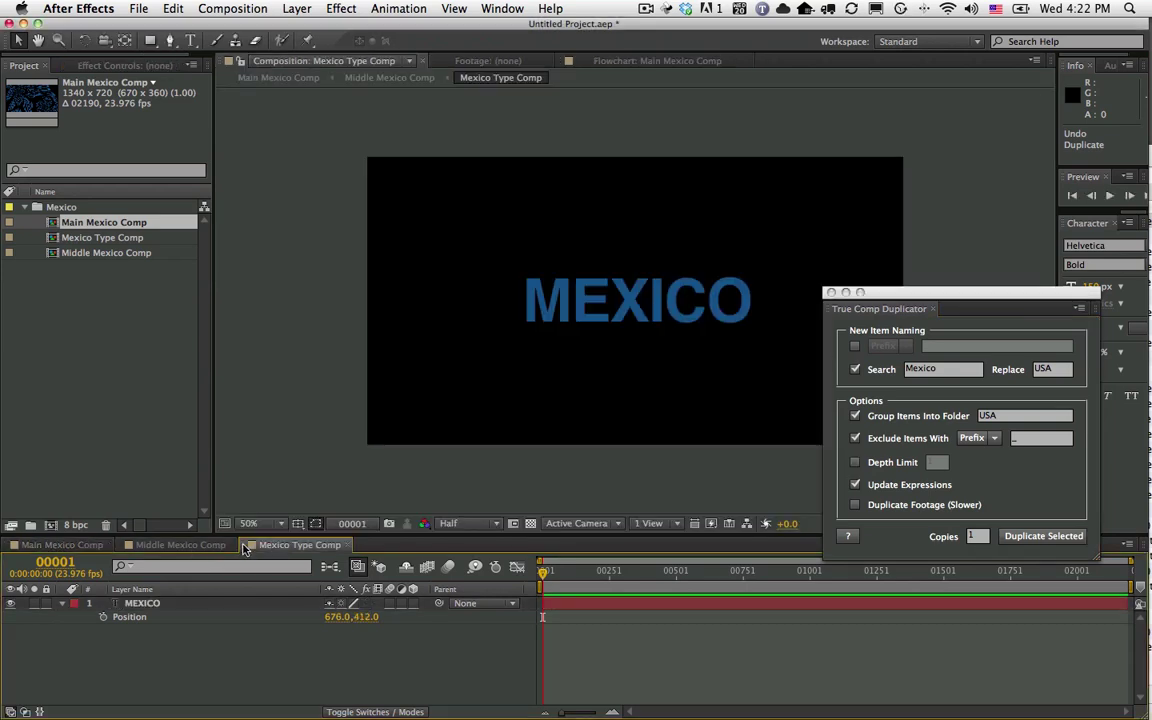
left_click_drag(243, 549, 224, 694)
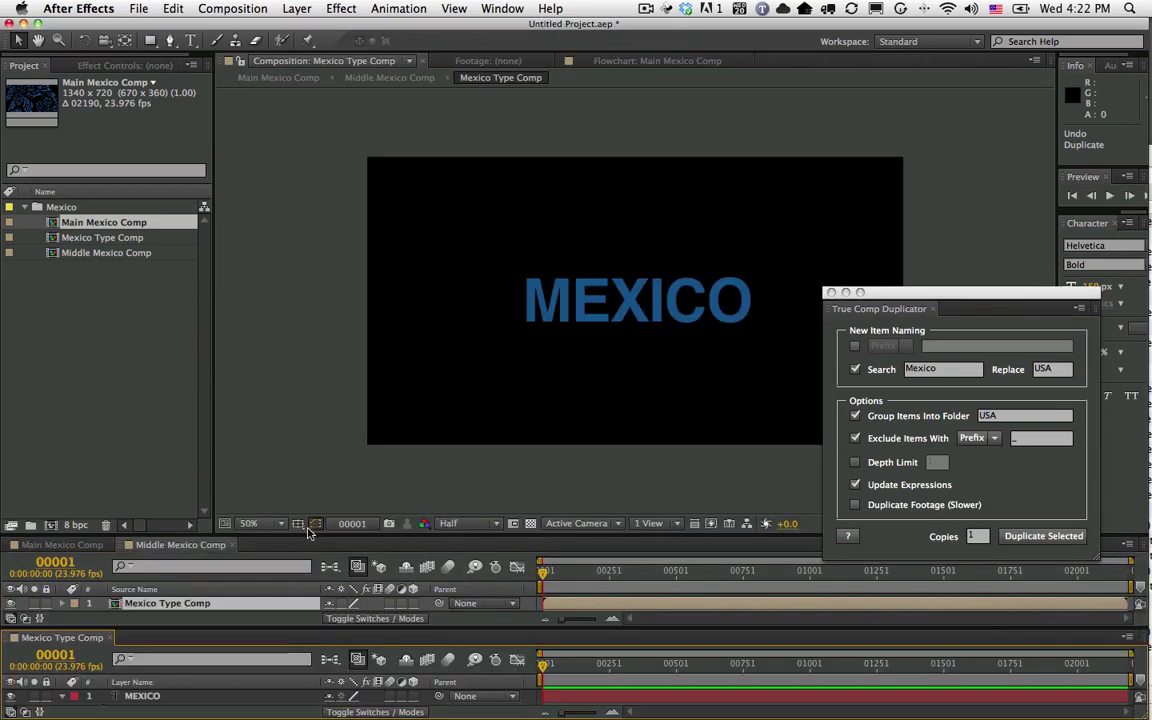
left_click_drag(308, 533, 284, 362)
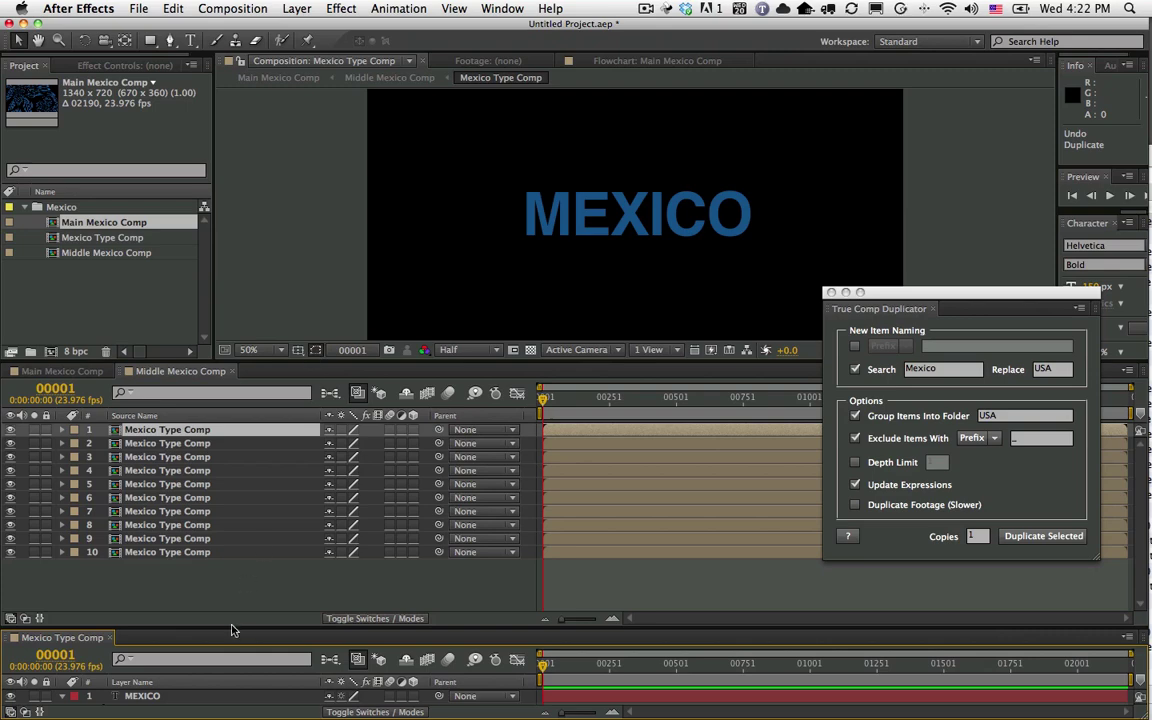
left_click_drag(231, 630, 232, 542)
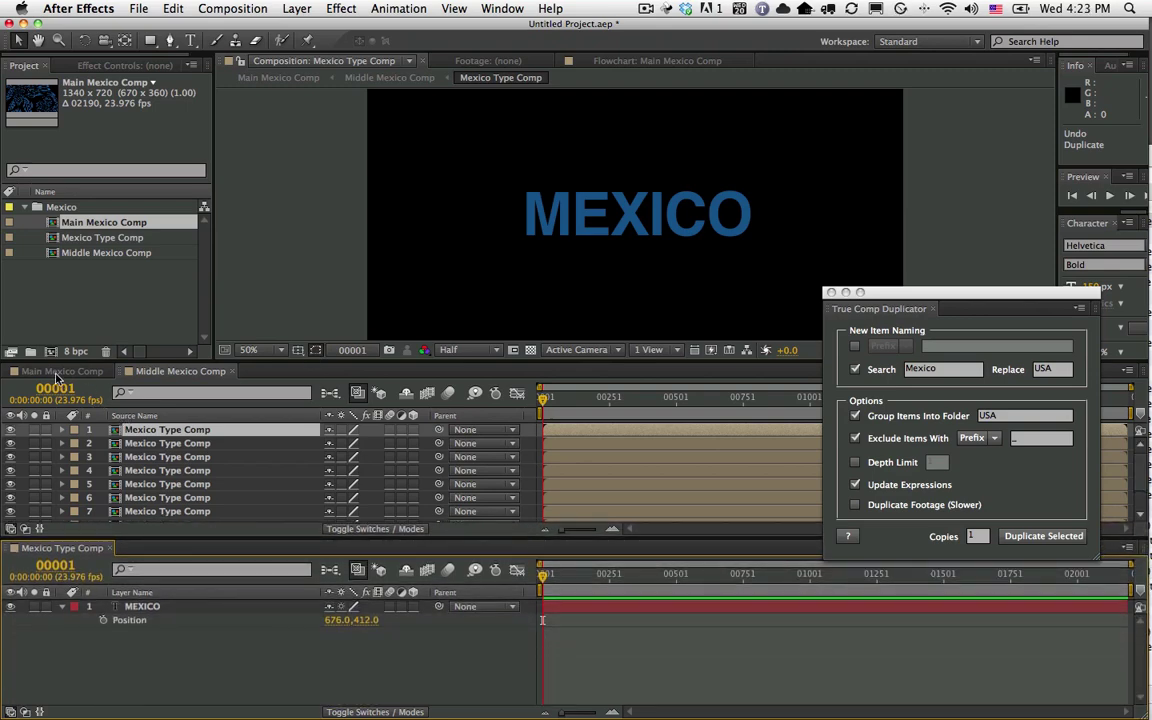
left_click(60, 371)
left_click(146, 431)
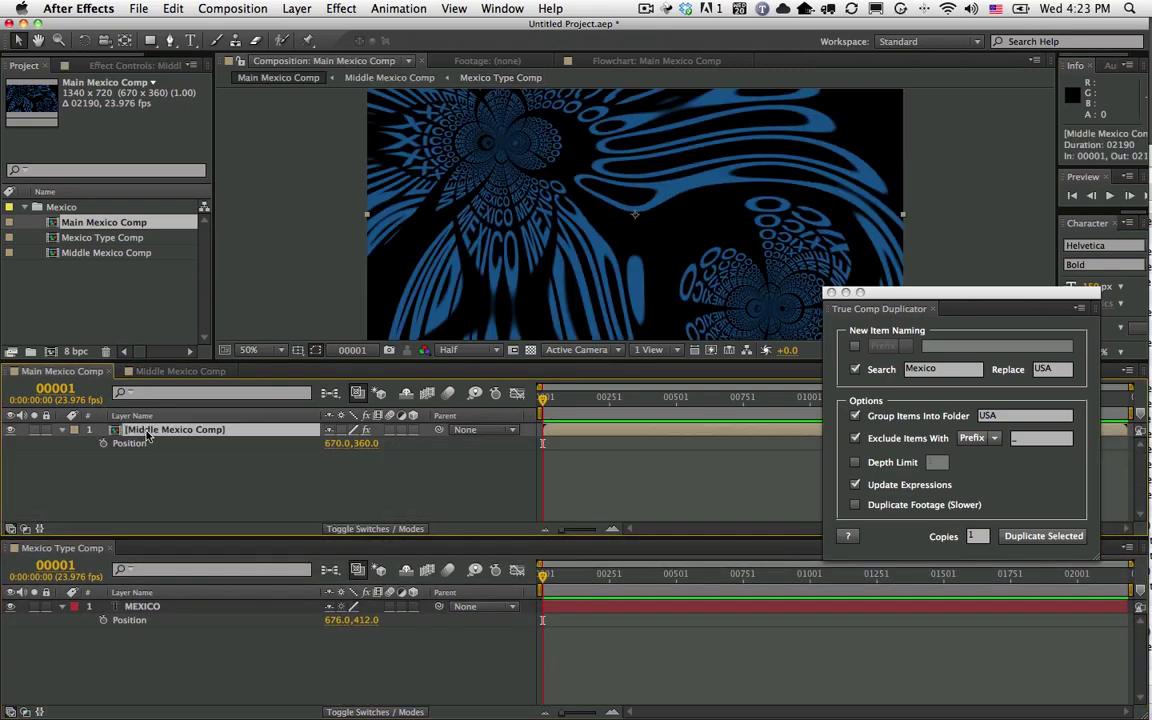
- Link Middle Mexico Comp's Position by expression to a duplicate layer, then delete that duplicate
key("super+d")
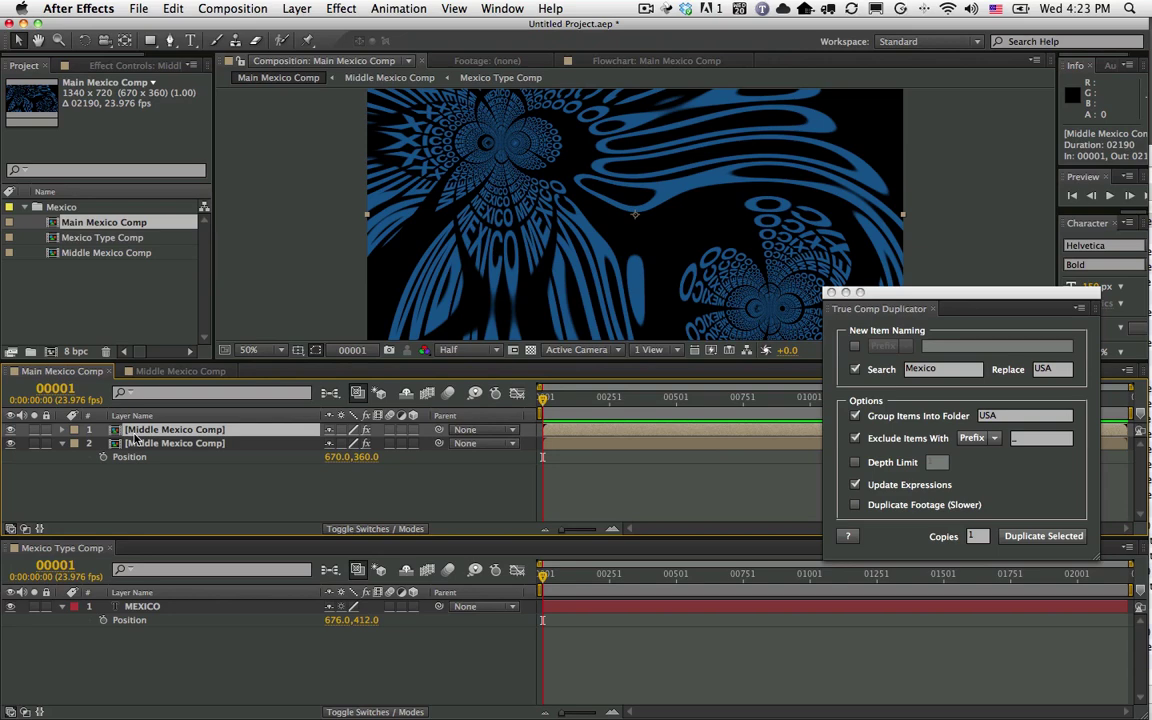
key("p")
left_click(103, 470, "alt")
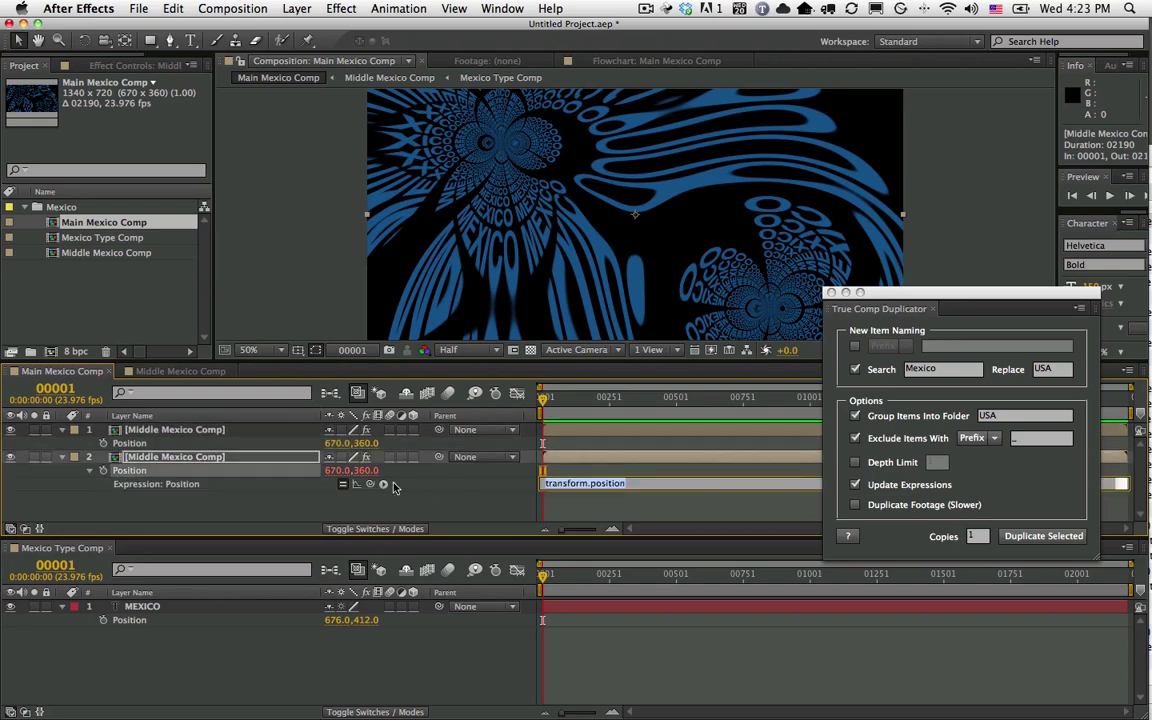
left_click_drag(369, 484, 157, 448)
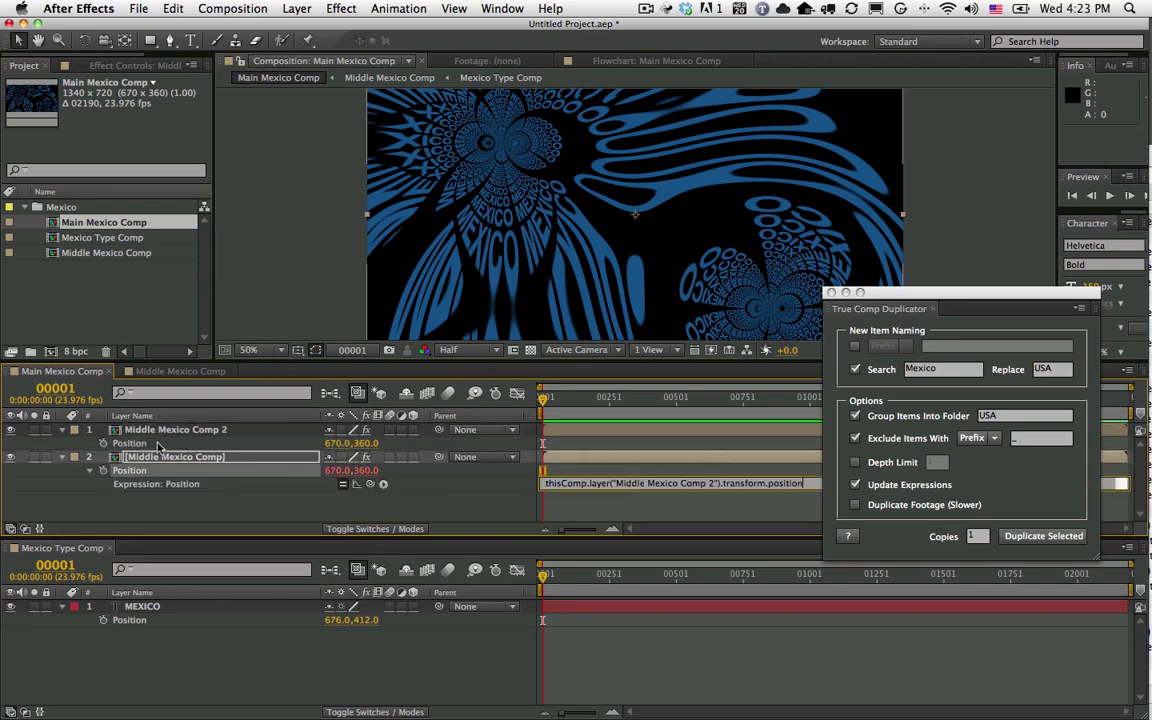
left_click(580, 467)
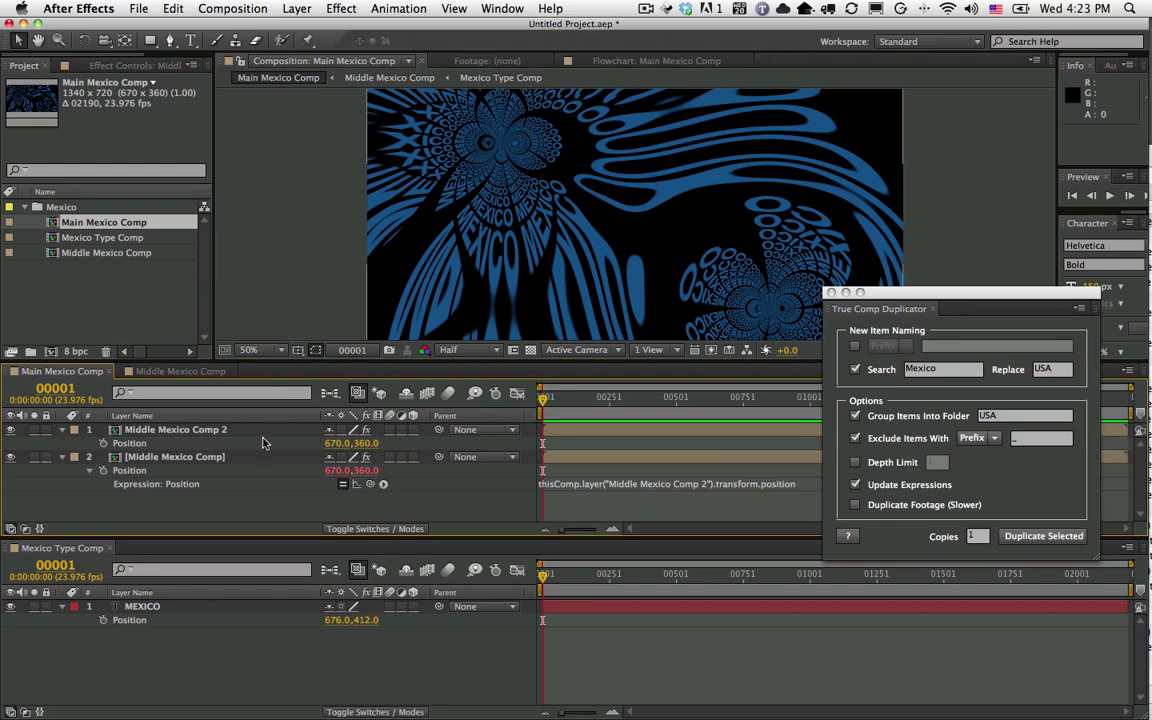
left_click(220, 431)
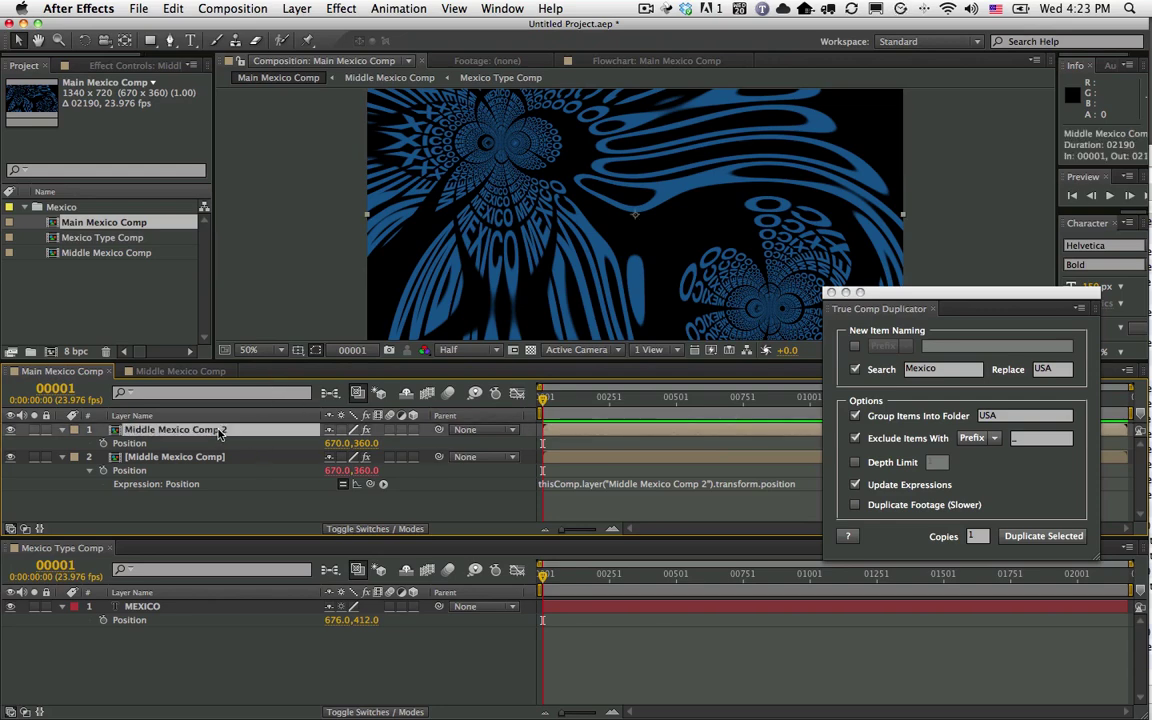
key("Delete")
- Repoint the Position expression to the MEXICO layer's Position in Mexico Type Comp (676.0,412.0)
left_click(730, 425)
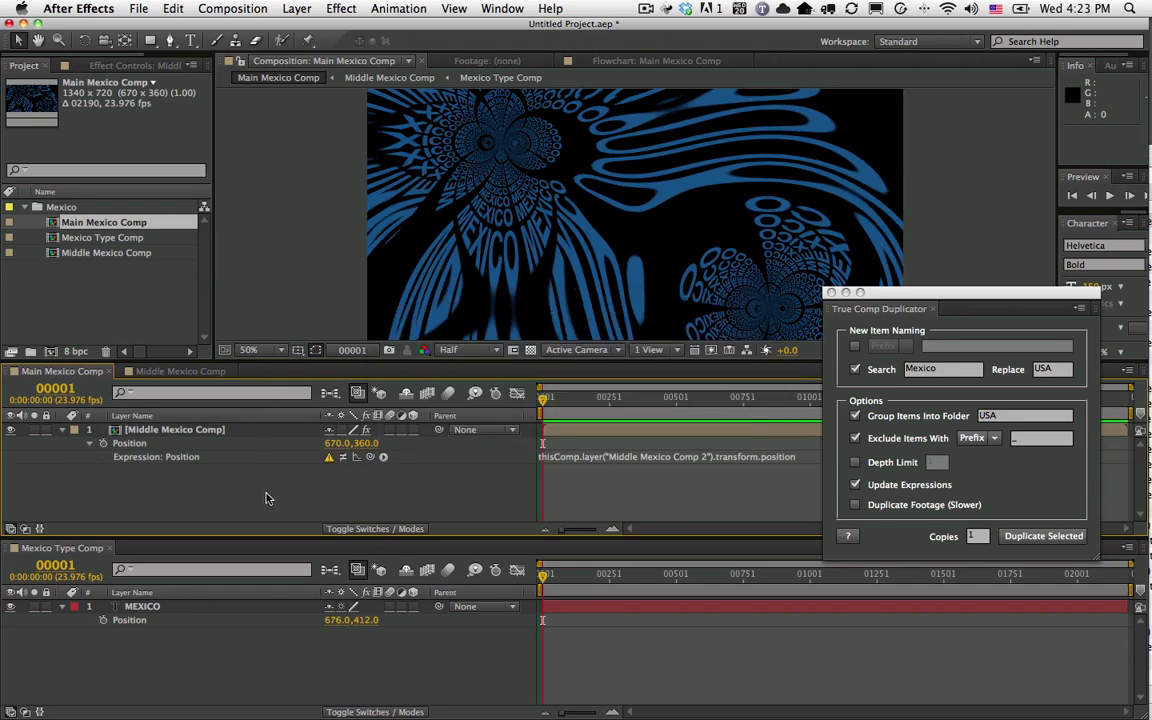
left_click_drag(370, 456, 138, 620)
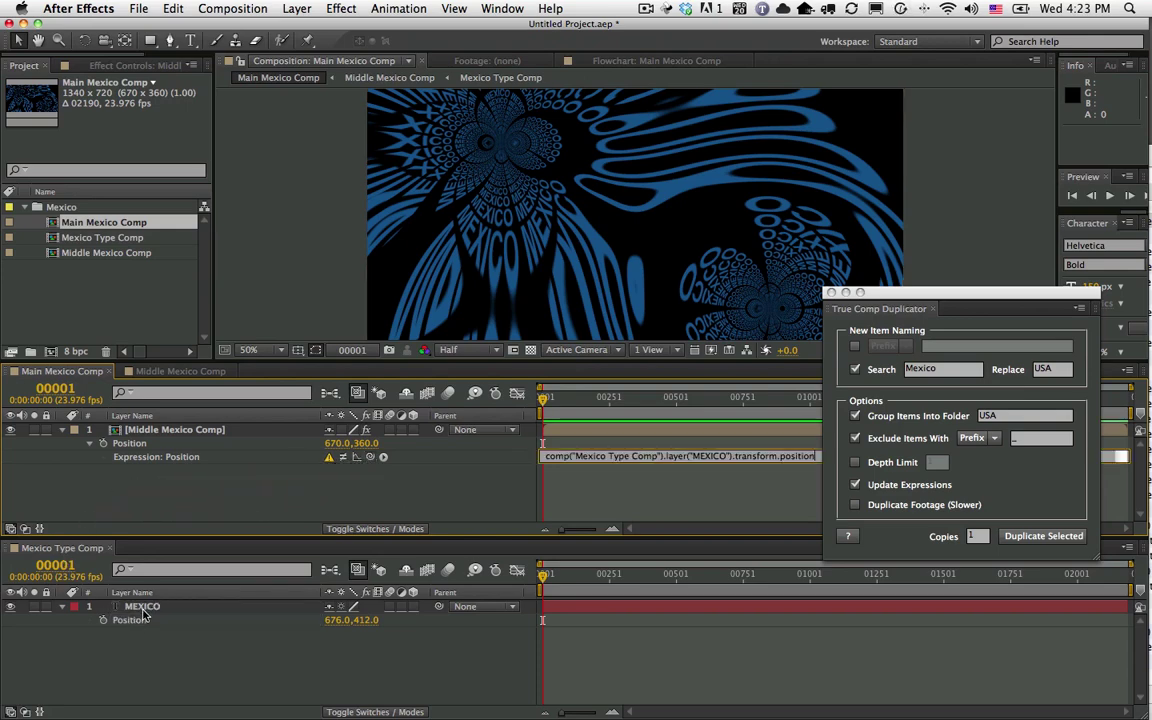
left_click(558, 448)
left_click_drag(926, 297, 972, 125)
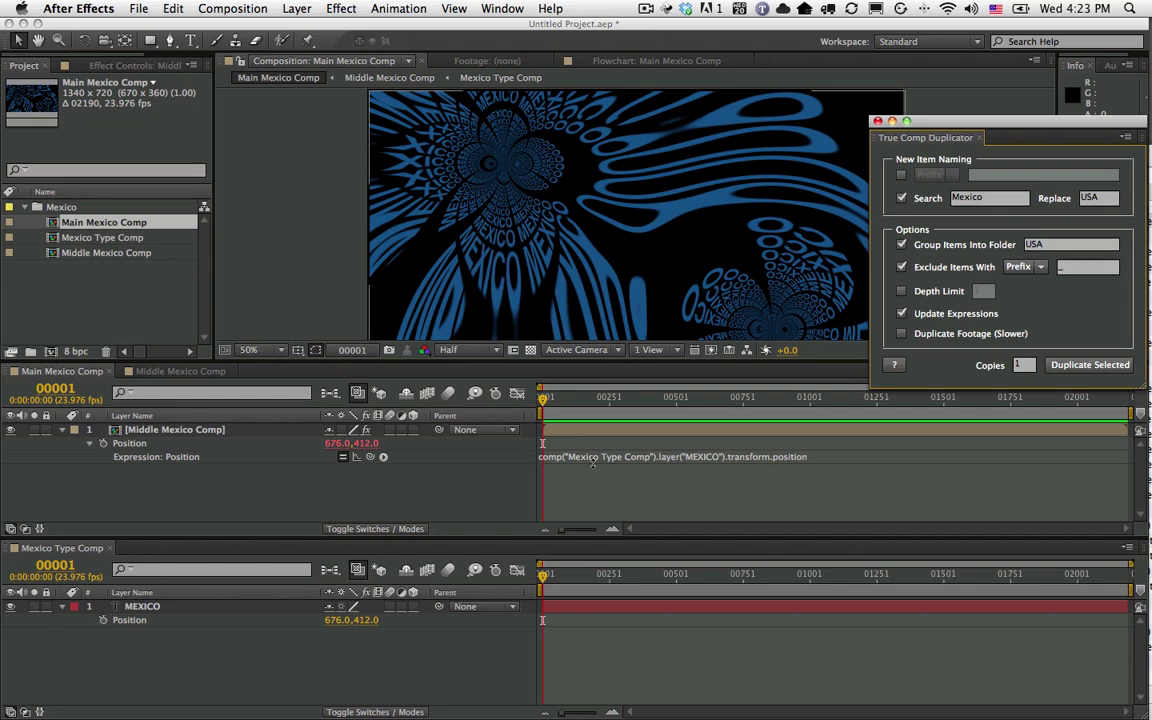
- Tick Update Expressions and set Copies to 1 in True Comp Duplicator
left_click(902, 313)
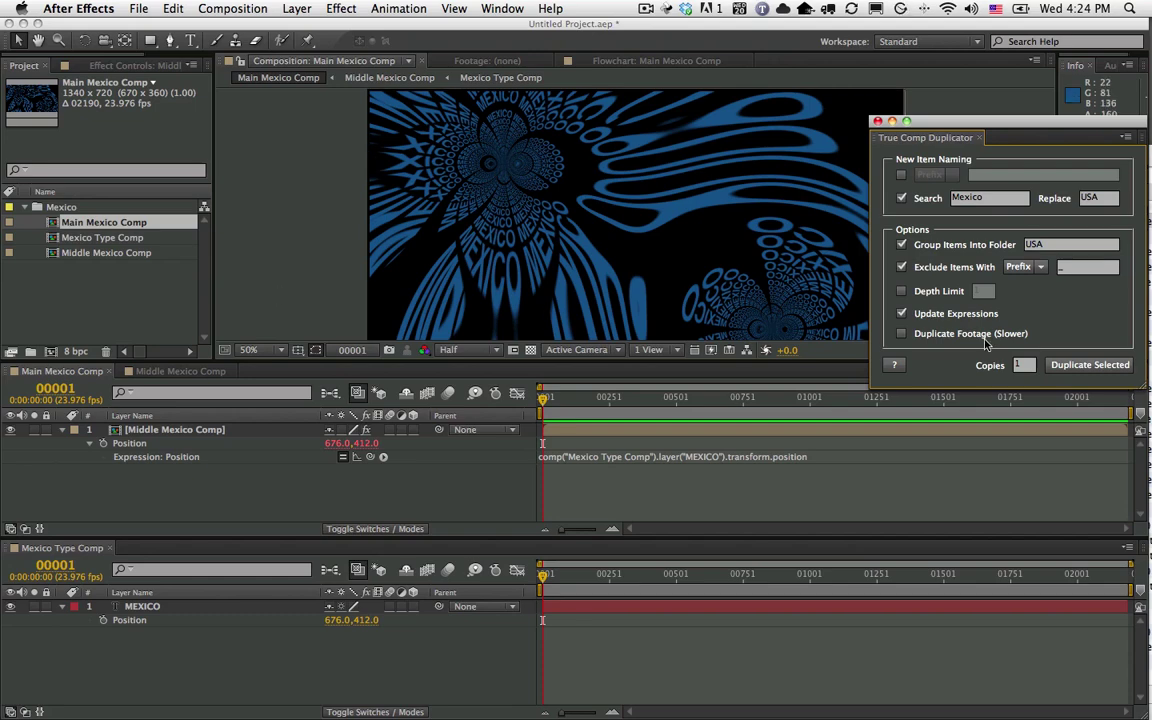
left_click(1024, 366)
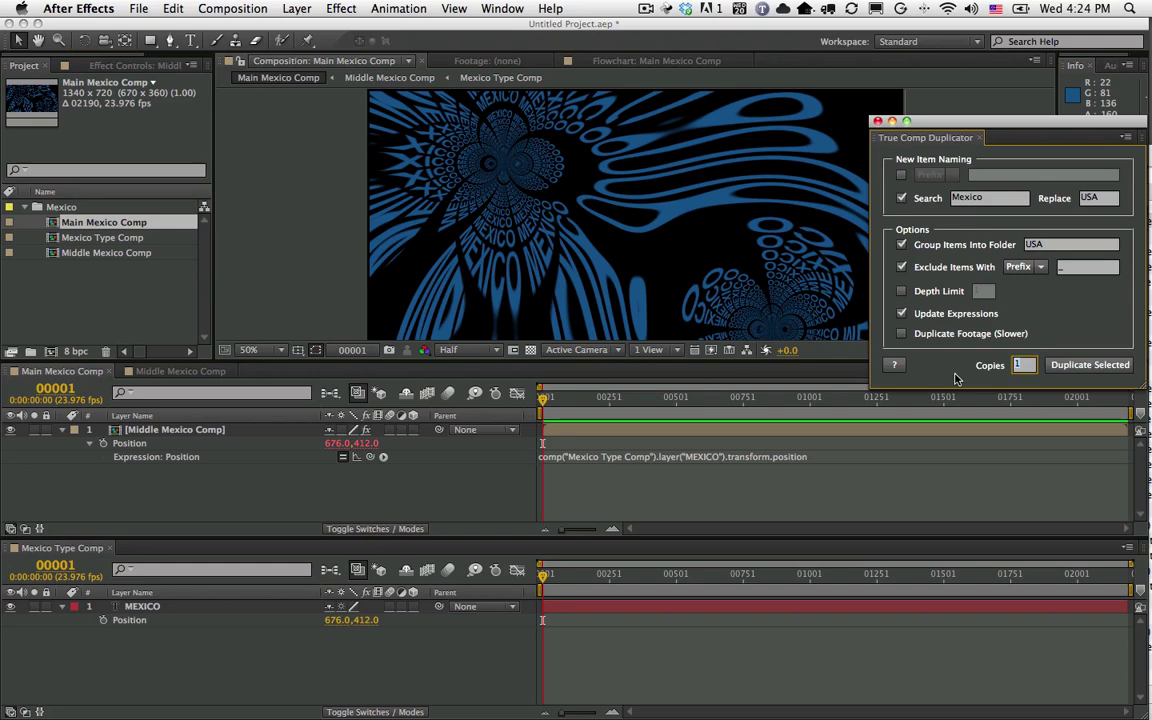
key("Tab")
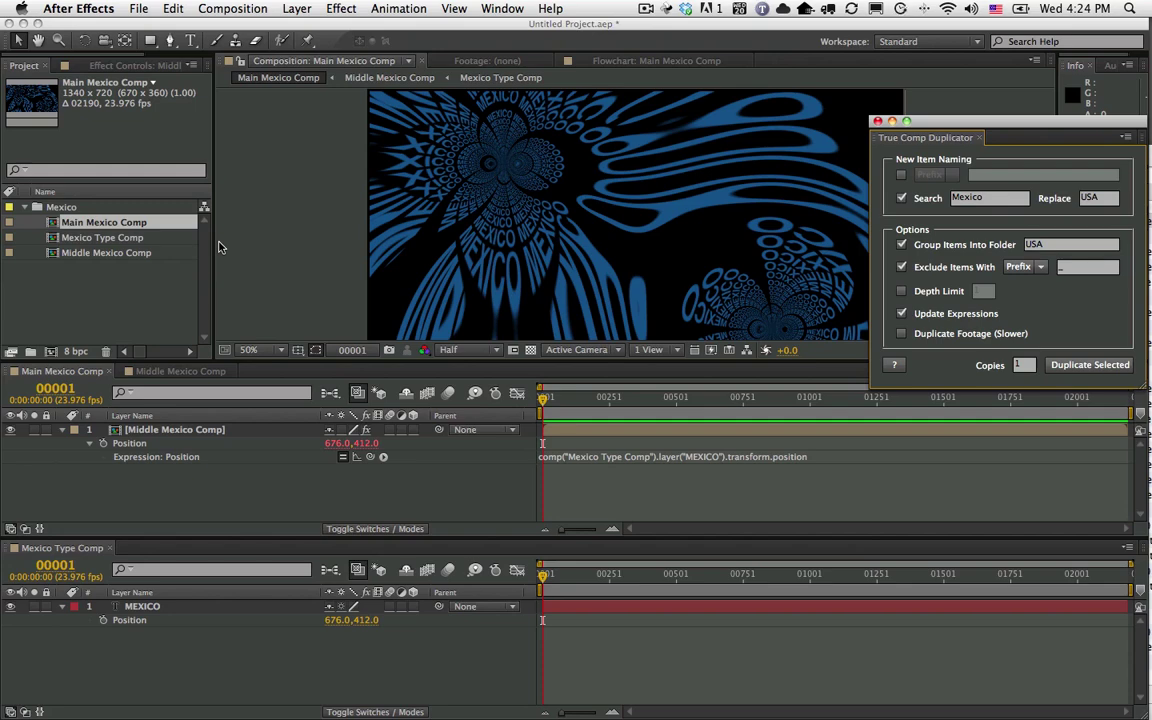
- Run Duplicate Selected on Main Mexico Comp; 7 items duplicated, 1 expression updated
left_click(108, 224)
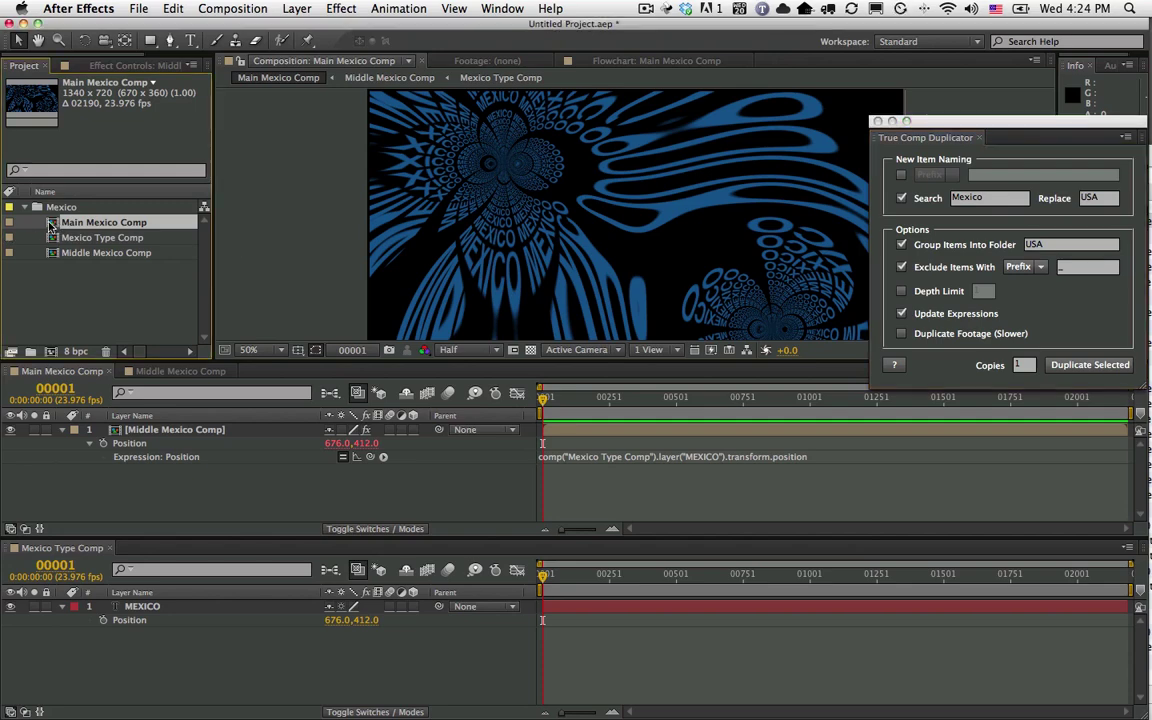
left_click(1090, 365)
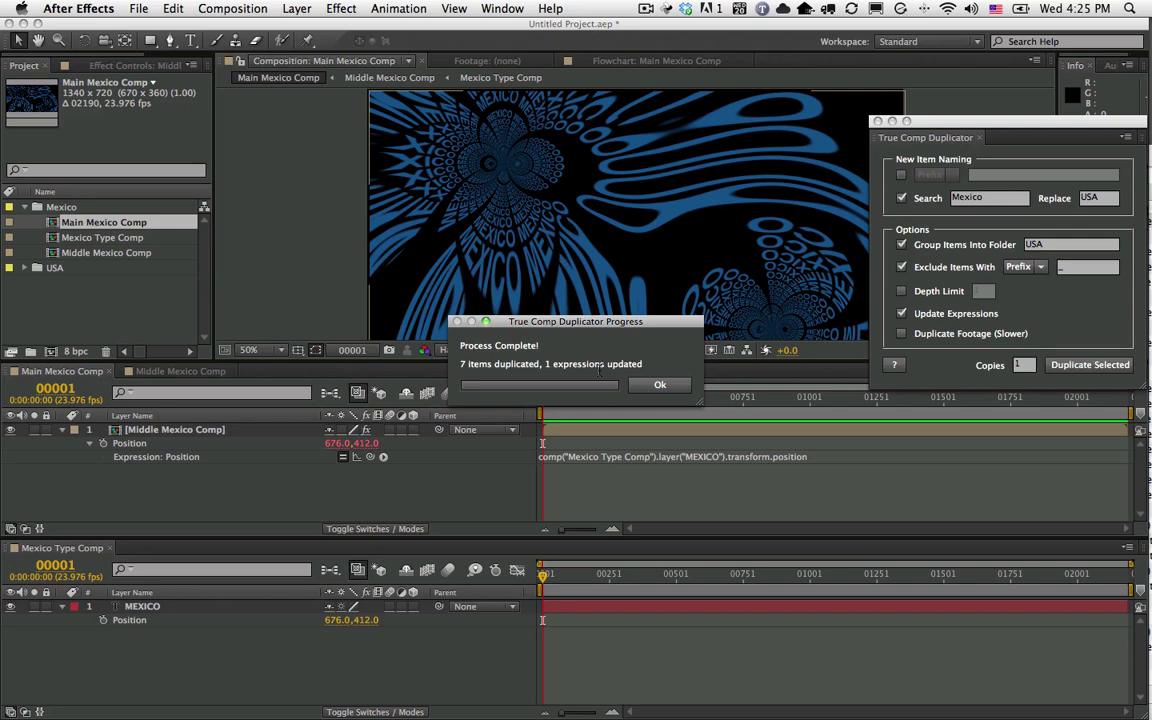
left_click(660, 389)
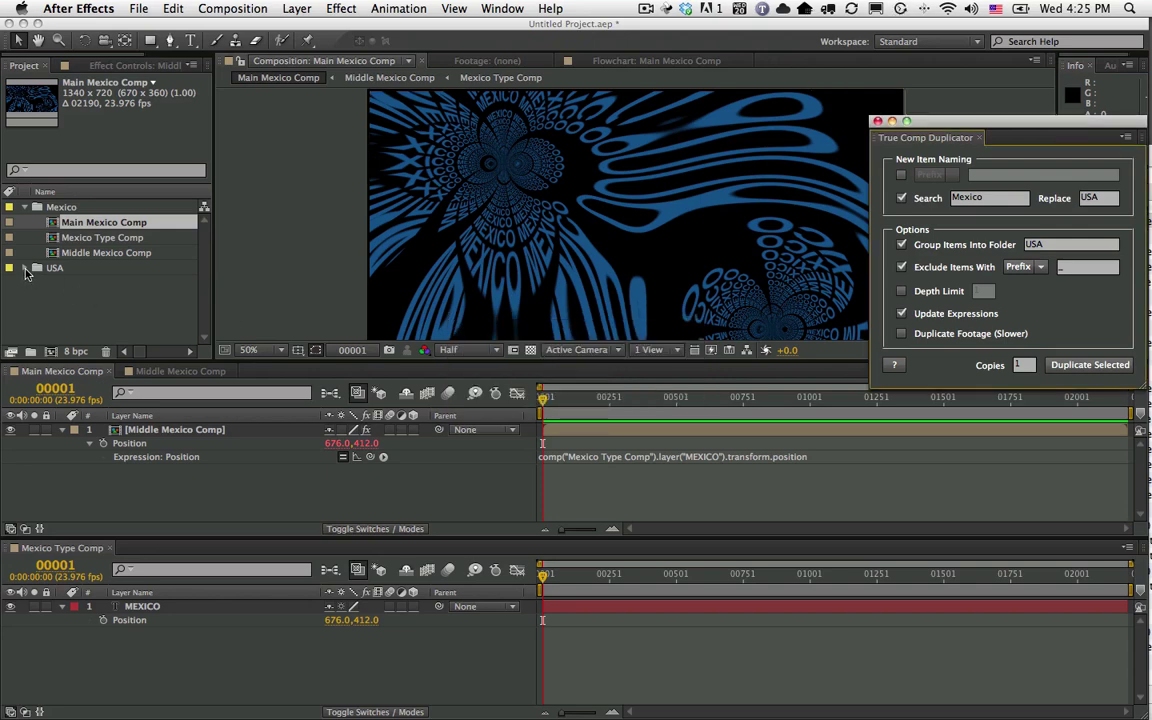
- Expand the USA folder, open Main USA Comp and step into its nested Middle USA Comp
left_click(27, 272)
left_click(26, 269)
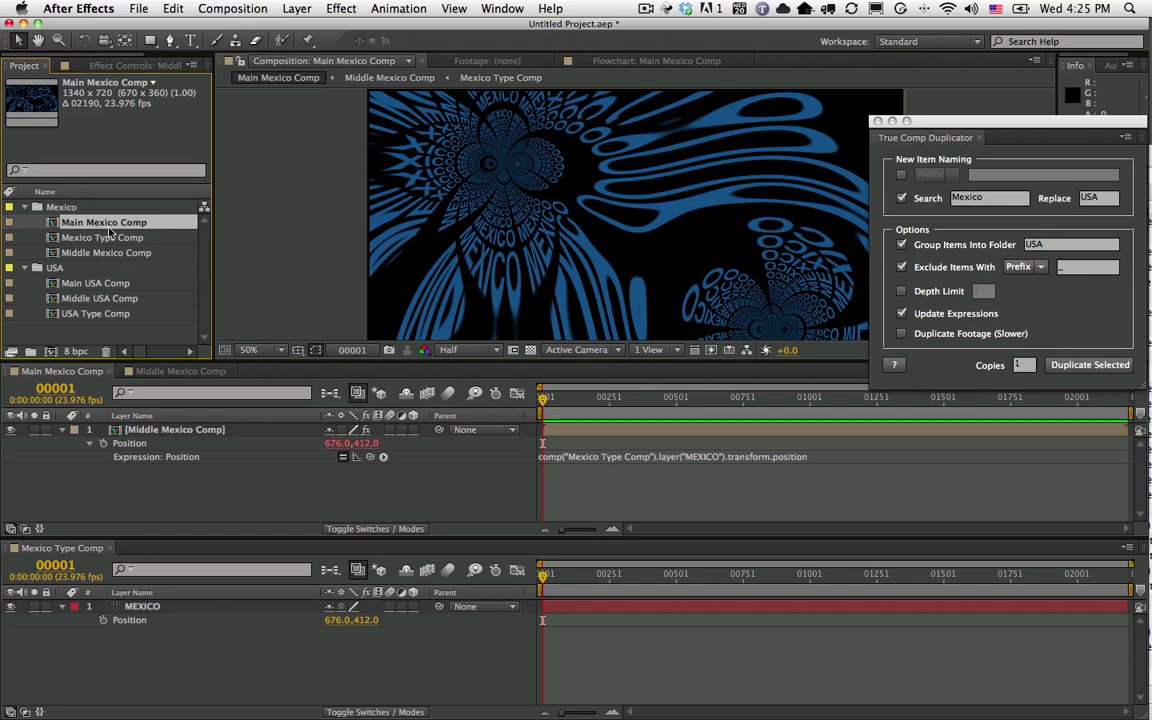
left_click(90, 283)
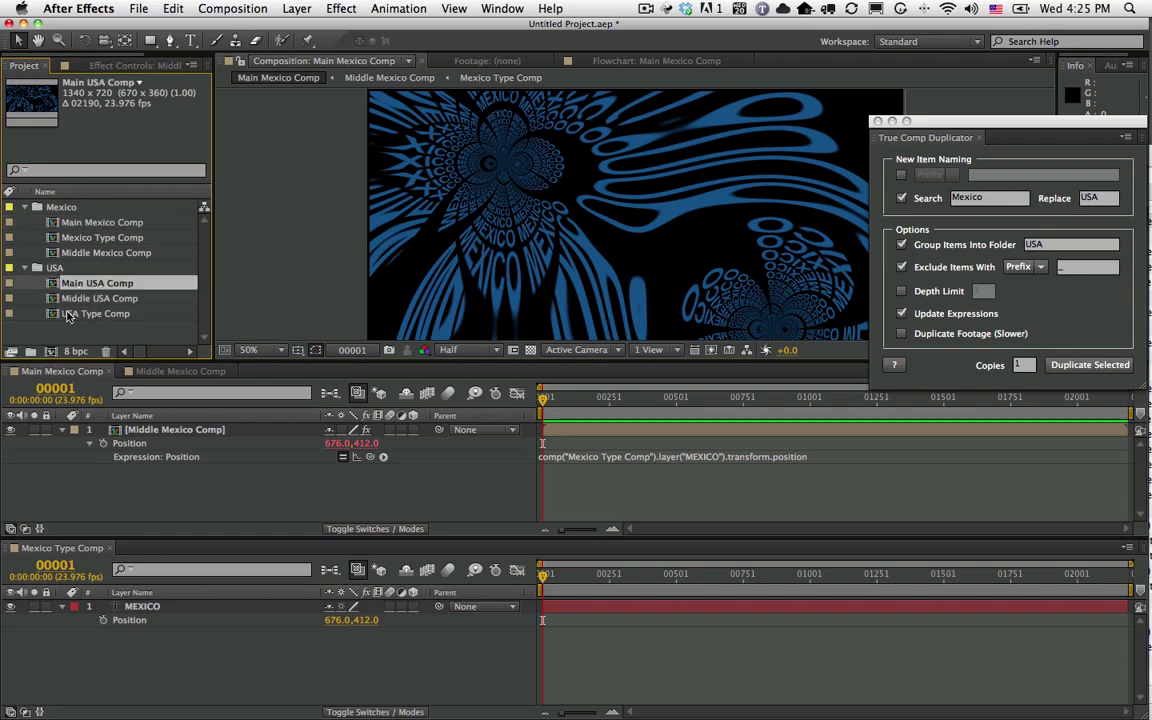
double_click(94, 284)
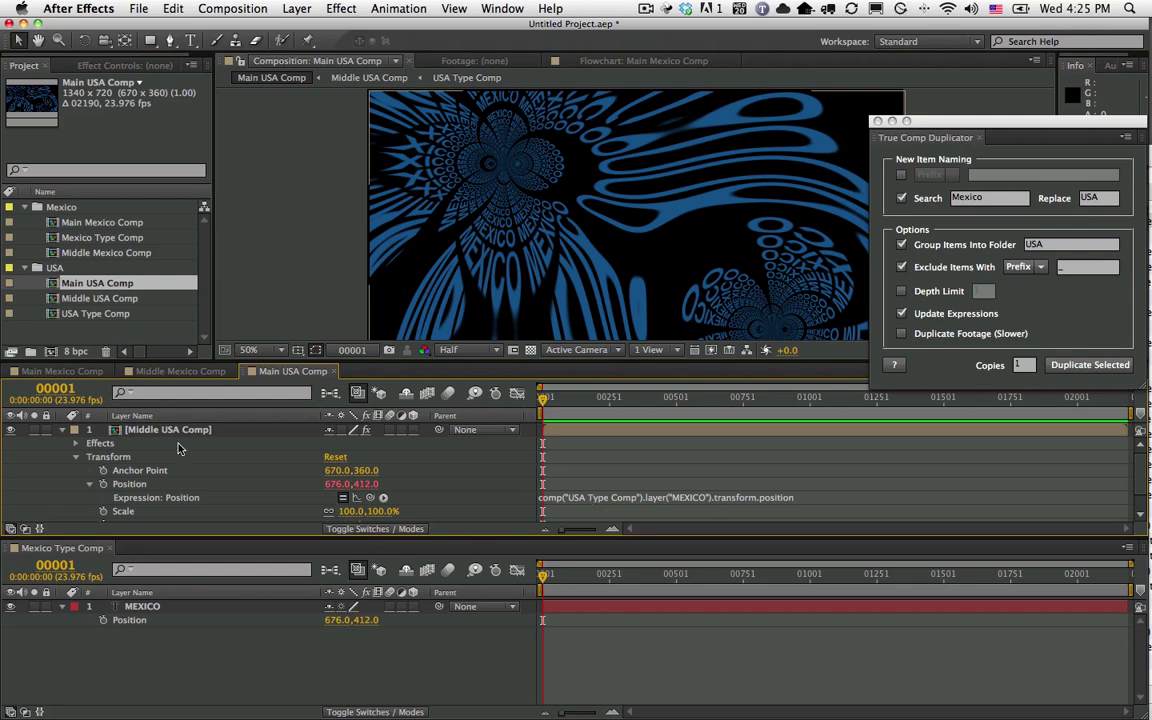
double_click(145, 430)
- Open USA Type Comp and replace its MEXICO text with USA
double_click(145, 430)
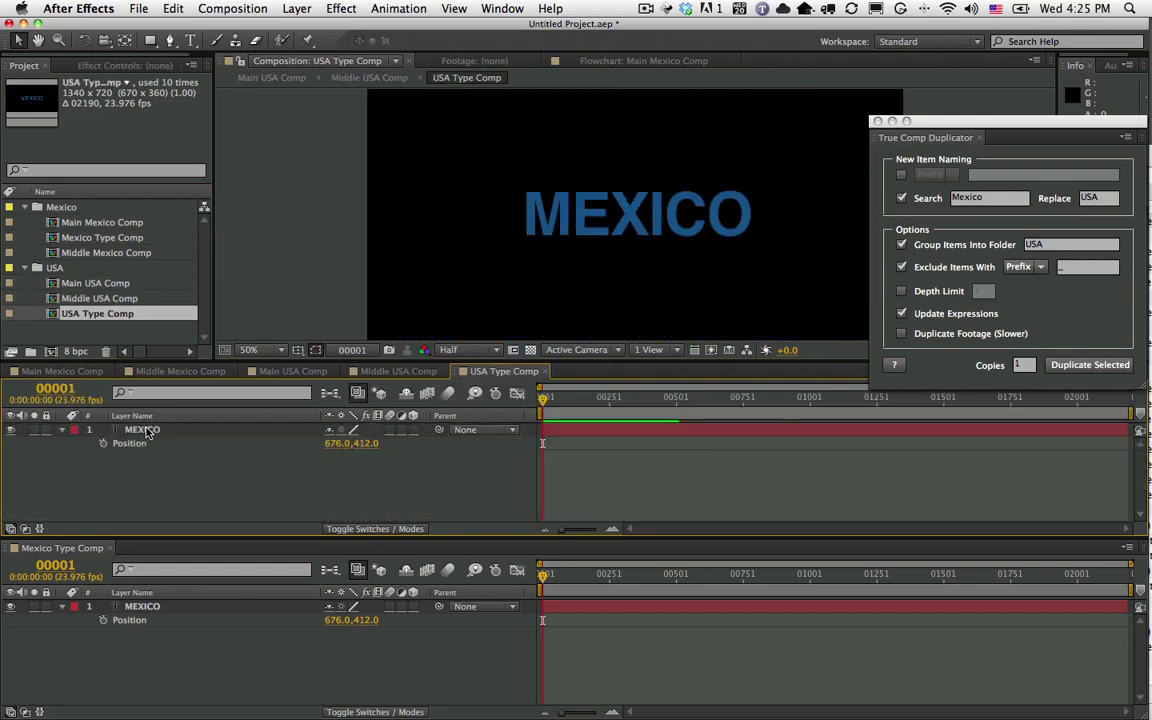
double_click(145, 430)
type("USA")
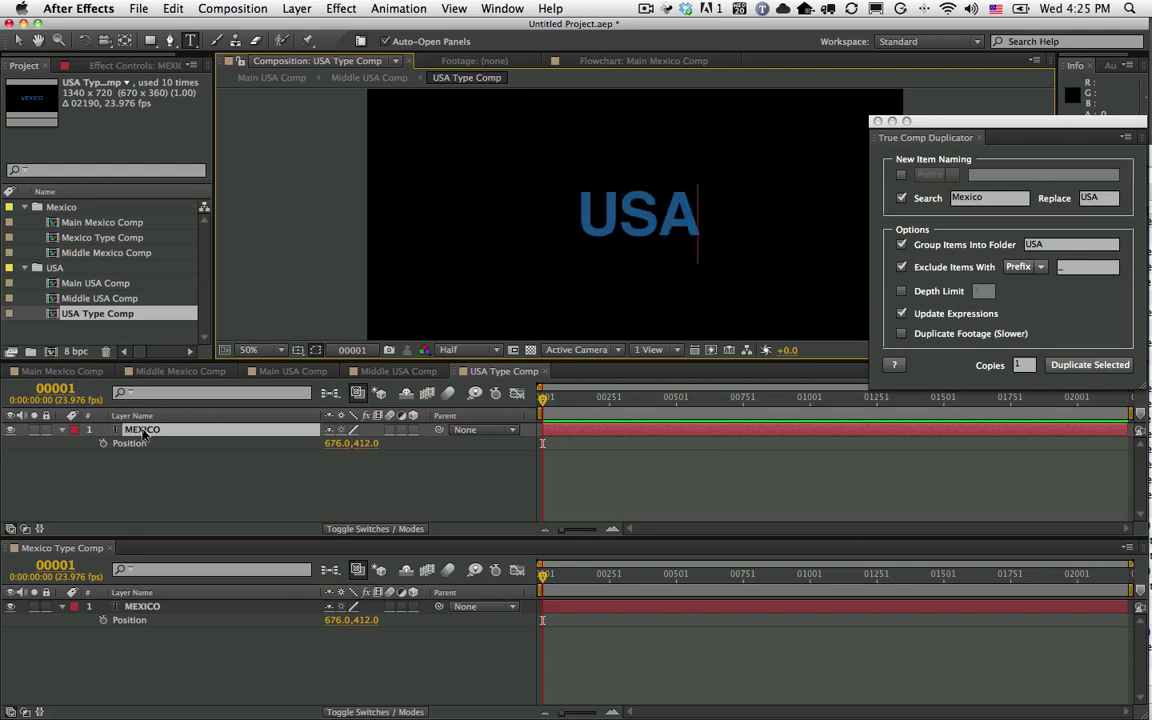
left_click(170, 467)
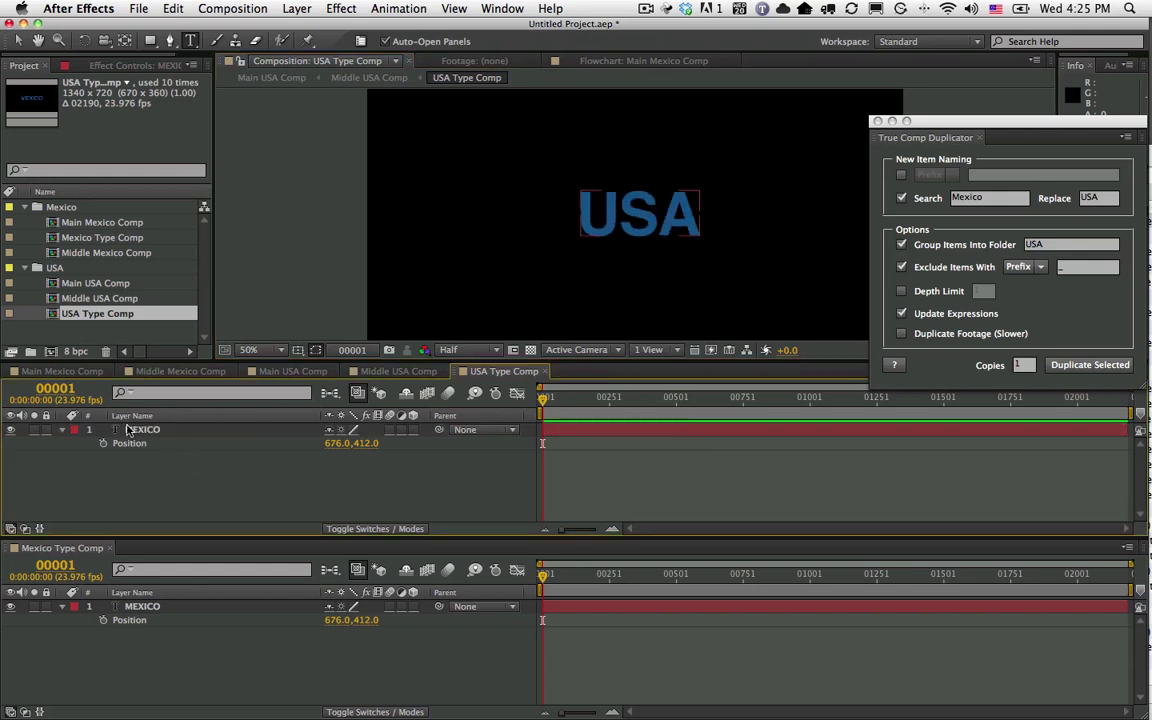
- Rename the text layer to USA, then confirm Main USA Comp's expression now references it
left_click(160, 432)
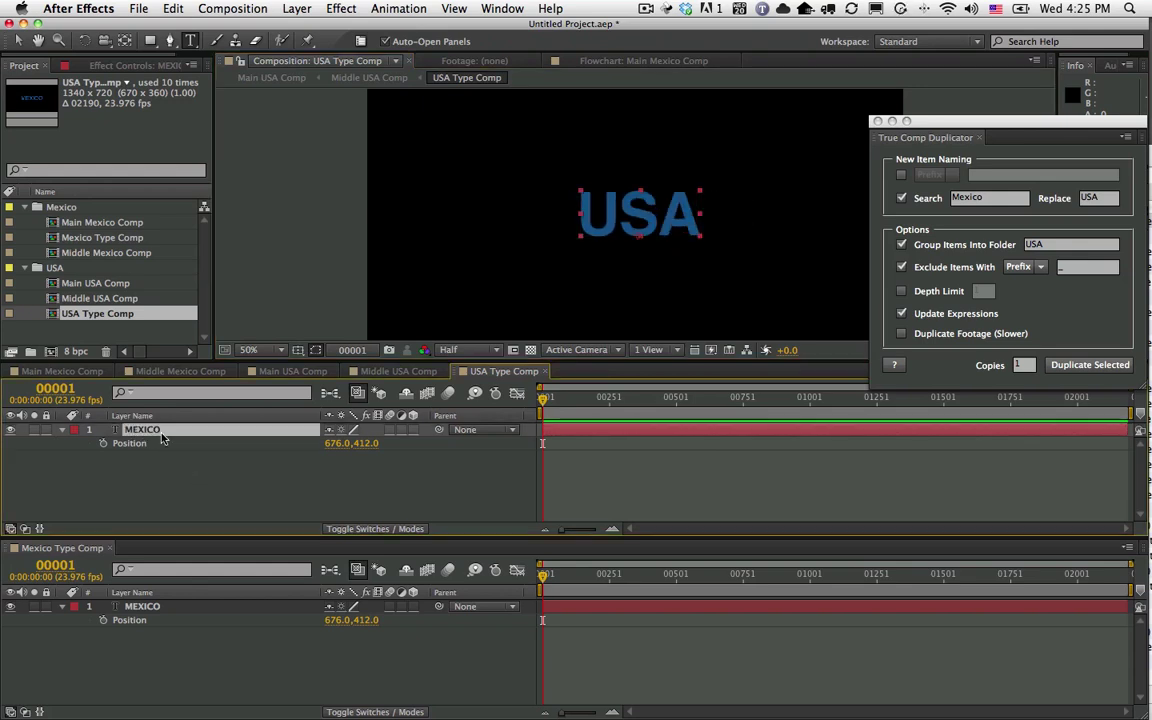
type("USA")
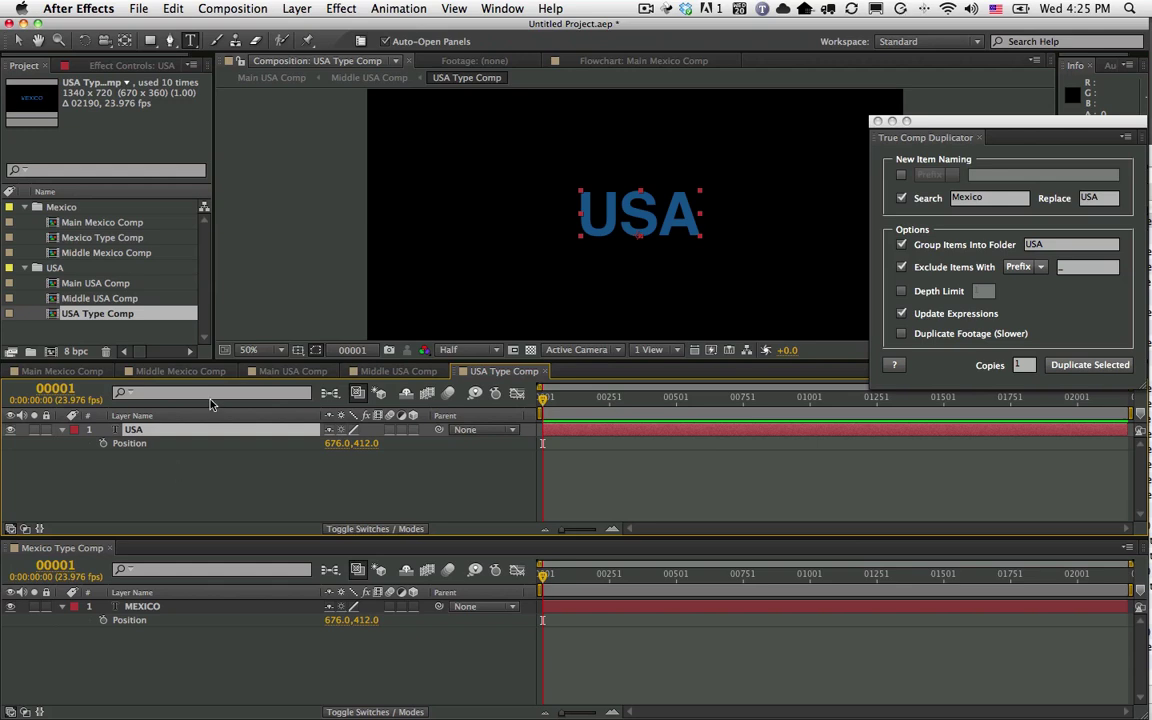
left_click(283, 373)
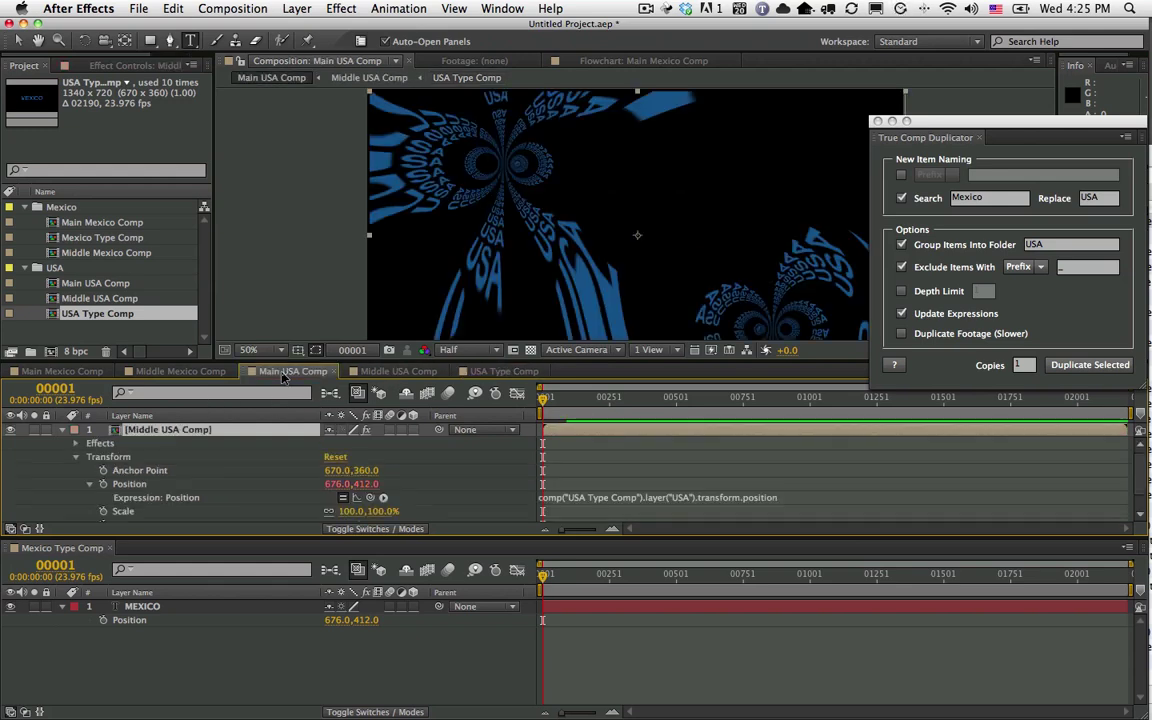